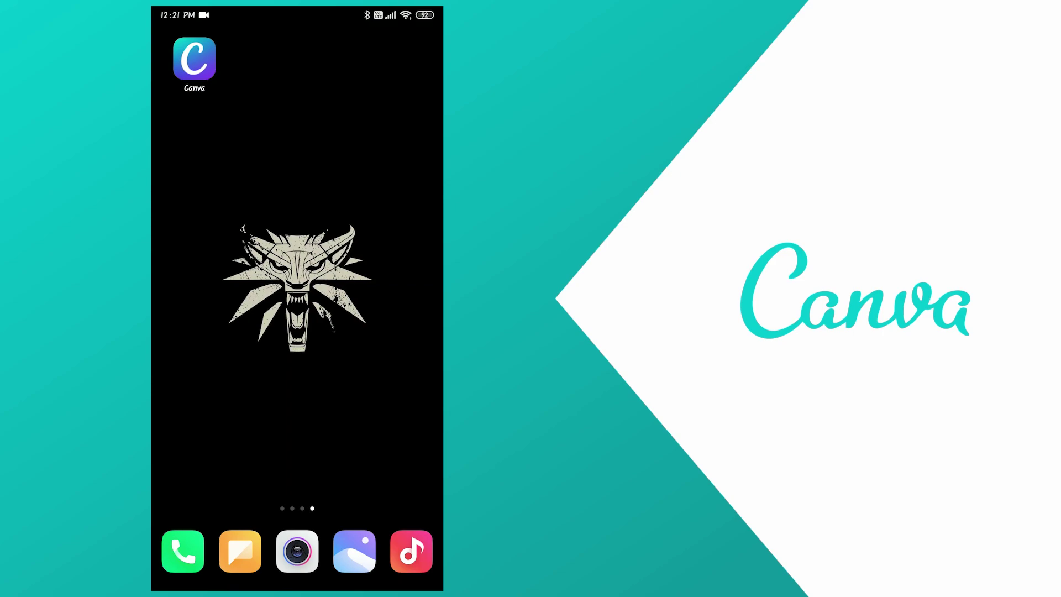
Step: Launch Canva and browse Explore Canva through Flyer, Resume, Whatsapp Story and Twitter Post
{"action": "left_click", "coordinate": [194, 58]}
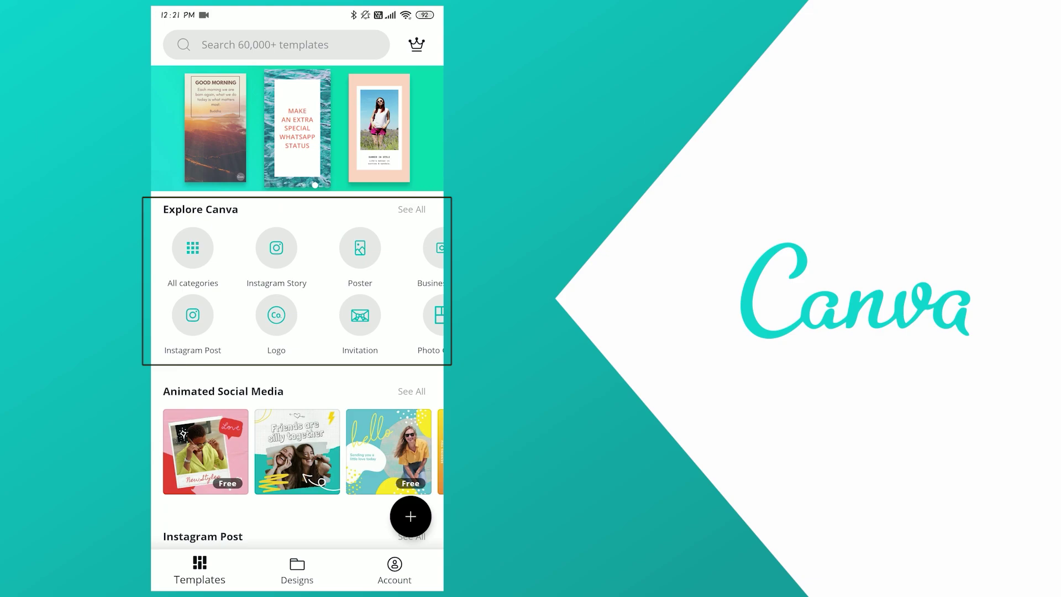
{"action": "scroll", "coordinate": [297, 282], "scroll_direction": "right", "scroll_amount": 2}
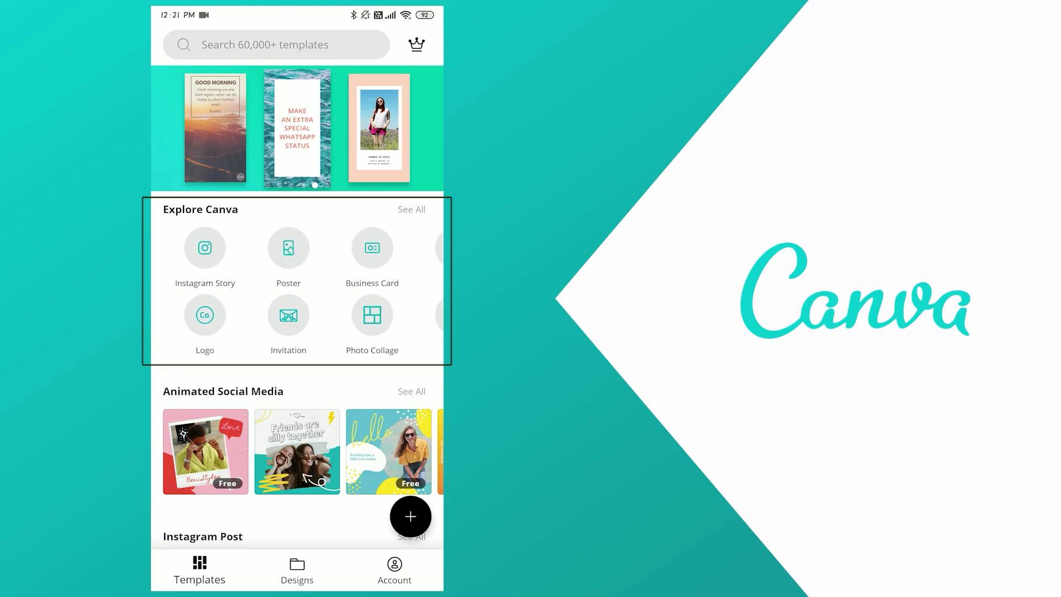
{"action": "scroll", "coordinate": [359, 262], "scroll_direction": "right", "scroll_amount": 2}
{"action": "scroll", "coordinate": [359, 248], "scroll_direction": "right", "scroll_amount": 2}
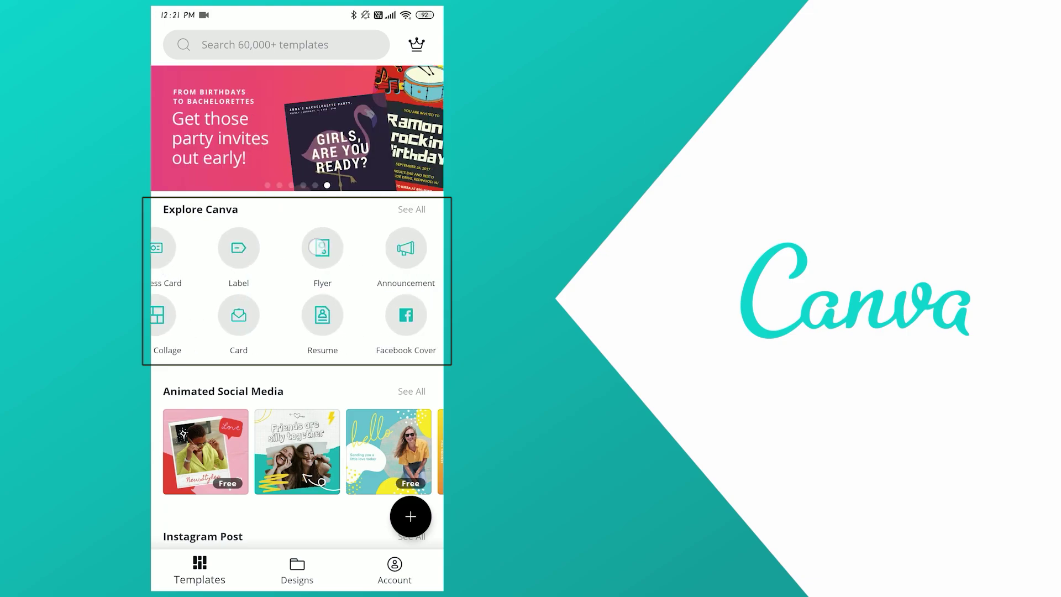
{"action": "scroll", "coordinate": [317, 248], "scroll_direction": "right", "scroll_amount": 2}
{"action": "scroll", "coordinate": [314, 245], "scroll_direction": "right", "scroll_amount": 2}
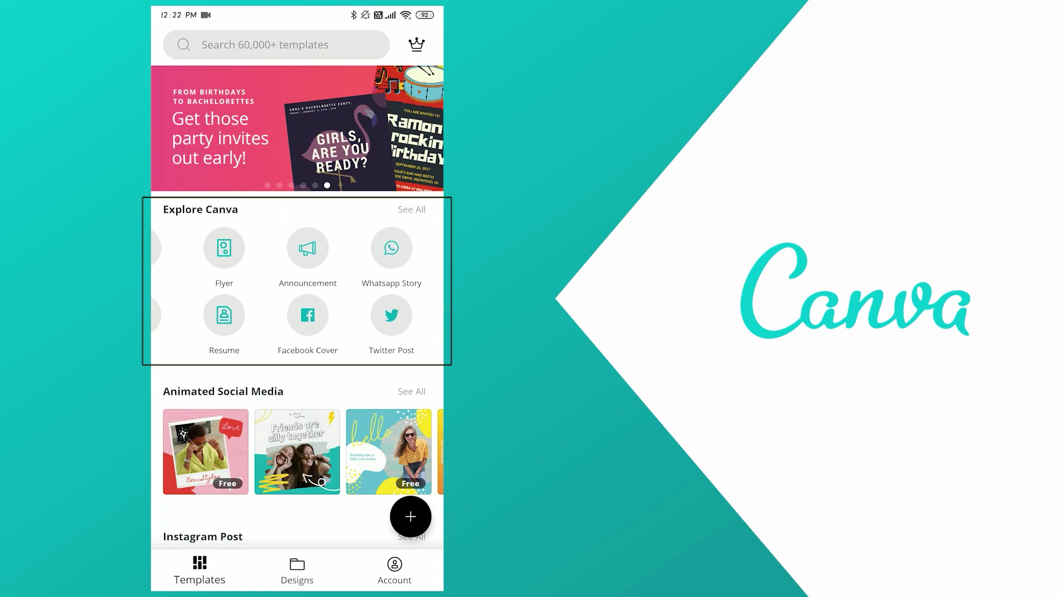
{"action": "scroll", "coordinate": [296, 282], "scroll_direction": "left", "scroll_amount": 10}
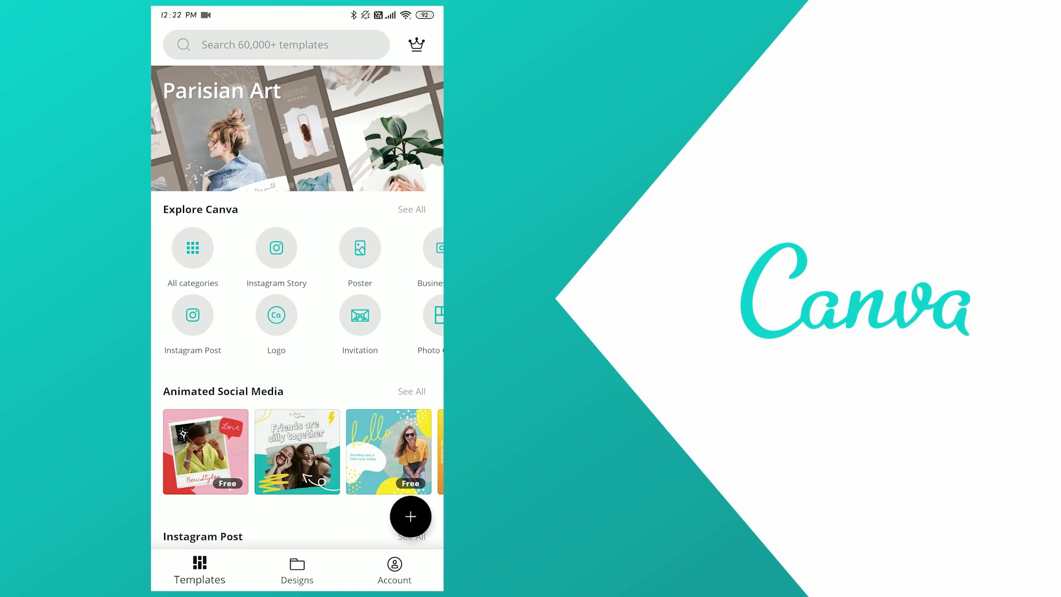
Step: Open the Poster category under Explore Canva and browse its subcategories
{"action": "left_click", "coordinate": [360, 247]}
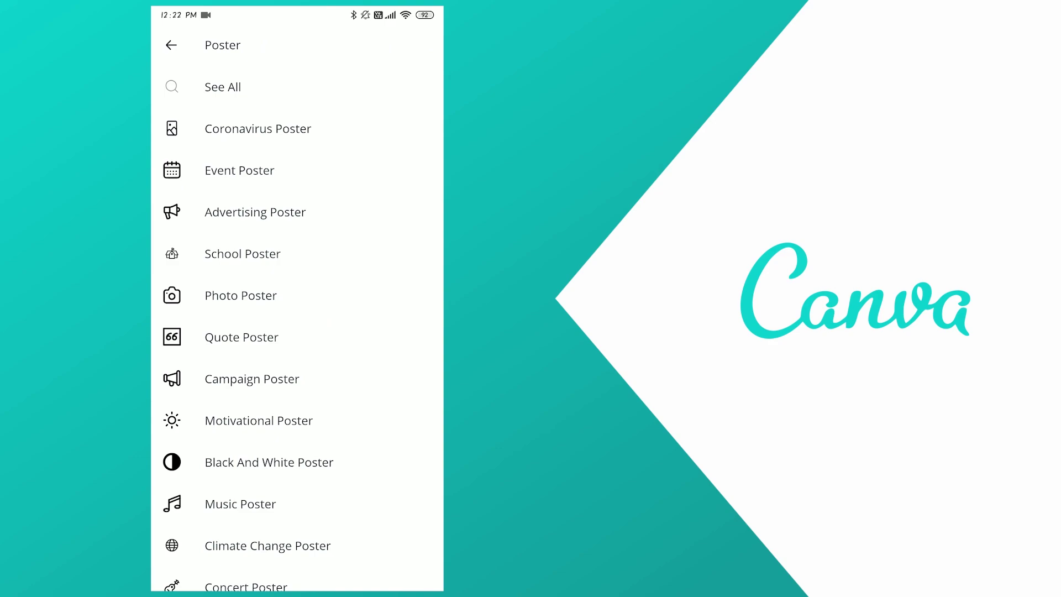
{"action": "left_click_drag", "start_coordinate": [367, 273], "coordinate": [366, 206]}
{"action": "scroll", "coordinate": [374, 273], "scroll_direction": "down", "scroll_amount": 5}
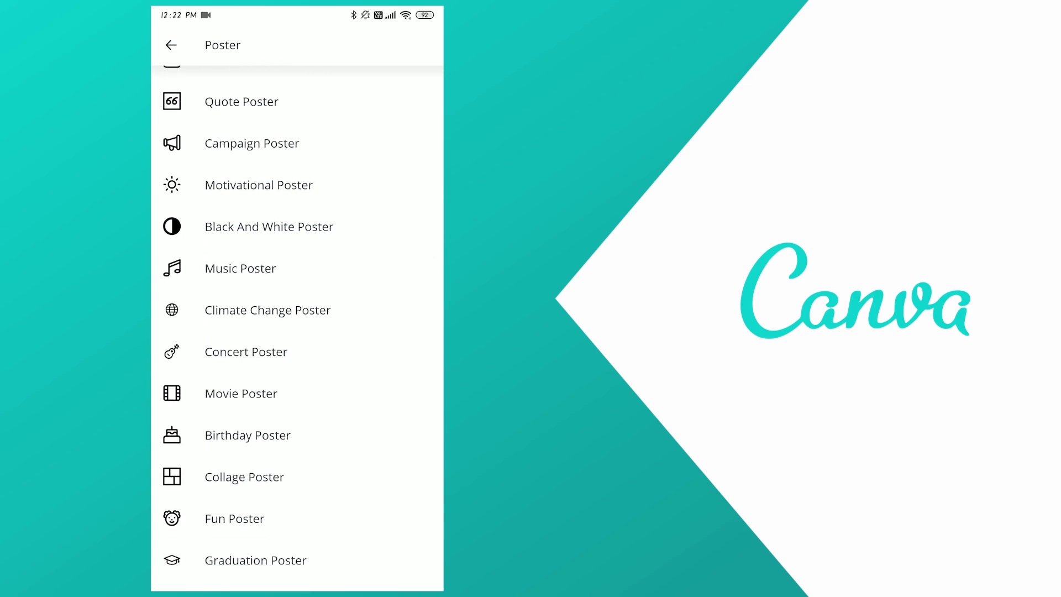
{"action": "scroll", "coordinate": [418, 346], "scroll_direction": "down", "scroll_amount": 3}
{"action": "scroll", "coordinate": [414, 387], "scroll_direction": "up", "scroll_amount": 2}
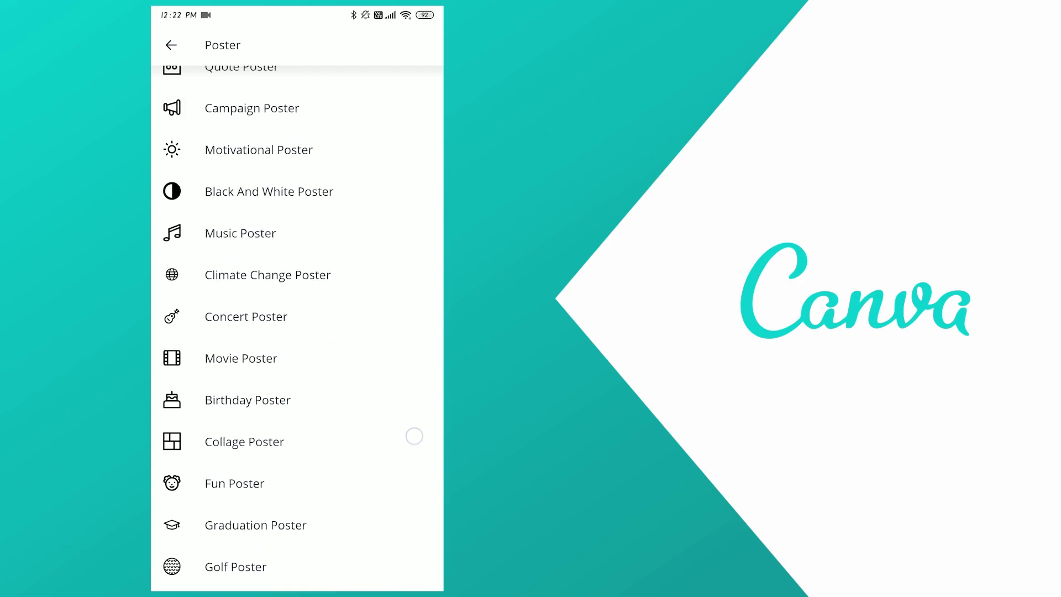
Step: Show the Music Poster templates and pick the Feb 25 La Musique Festivale poster
{"action": "left_click", "coordinate": [386, 232]}
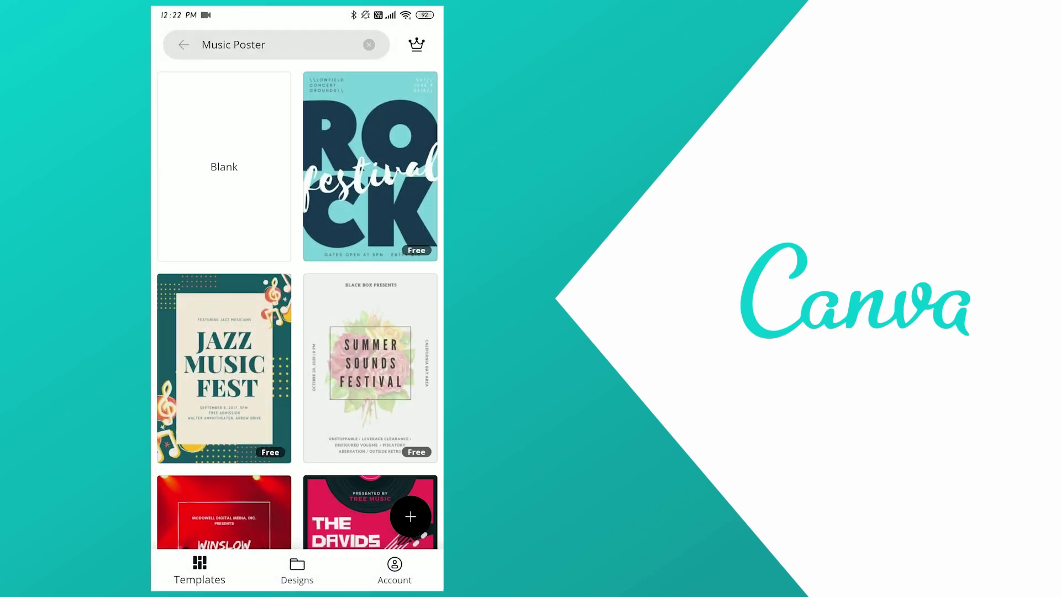
{"action": "scroll", "coordinate": [296, 307], "scroll_direction": "down", "scroll_amount": 4}
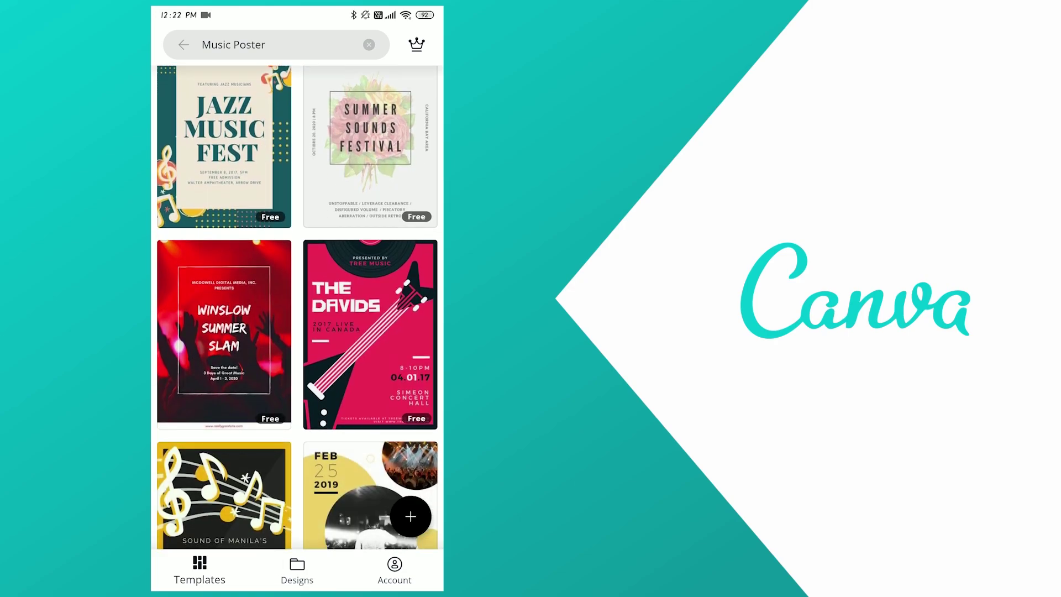
{"action": "scroll", "coordinate": [297, 307], "scroll_direction": "down", "scroll_amount": 2}
{"action": "scroll", "coordinate": [296, 307], "scroll_direction": "down", "scroll_amount": 2}
{"action": "scroll", "coordinate": [297, 307], "scroll_direction": "down", "scroll_amount": 2}
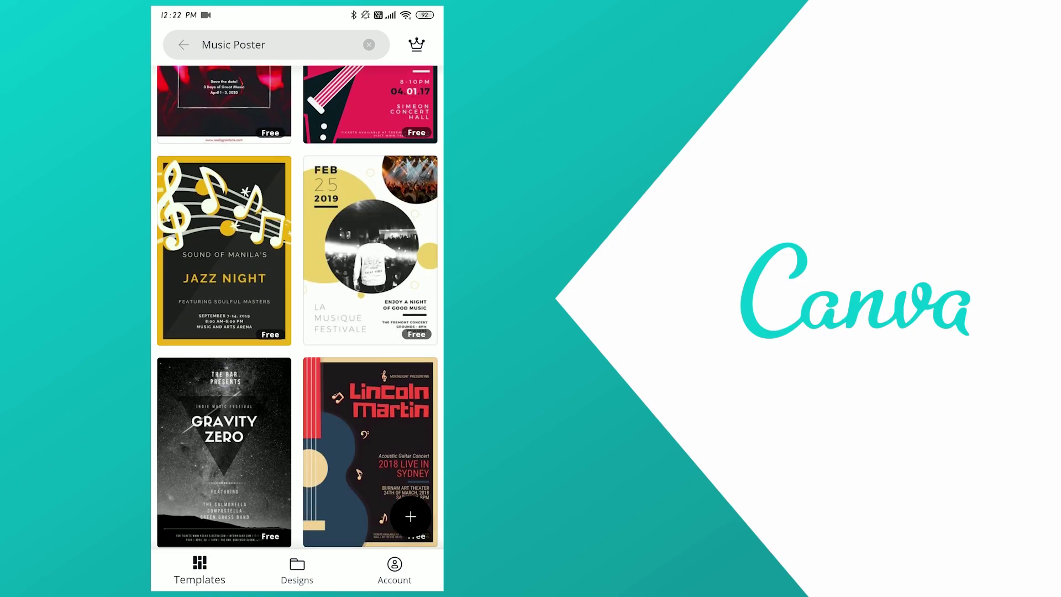
{"action": "scroll", "coordinate": [213, 442], "scroll_direction": "down", "scroll_amount": 2}
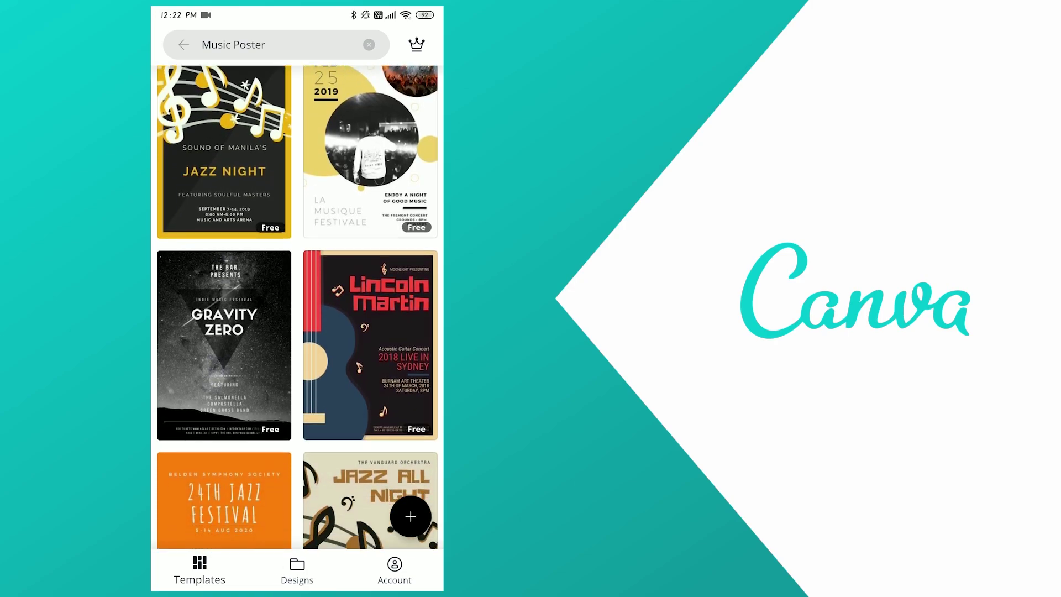
{"action": "scroll", "coordinate": [215, 427], "scroll_direction": "down", "scroll_amount": 2}
{"action": "scroll", "coordinate": [297, 307], "scroll_direction": "up", "scroll_amount": 4}
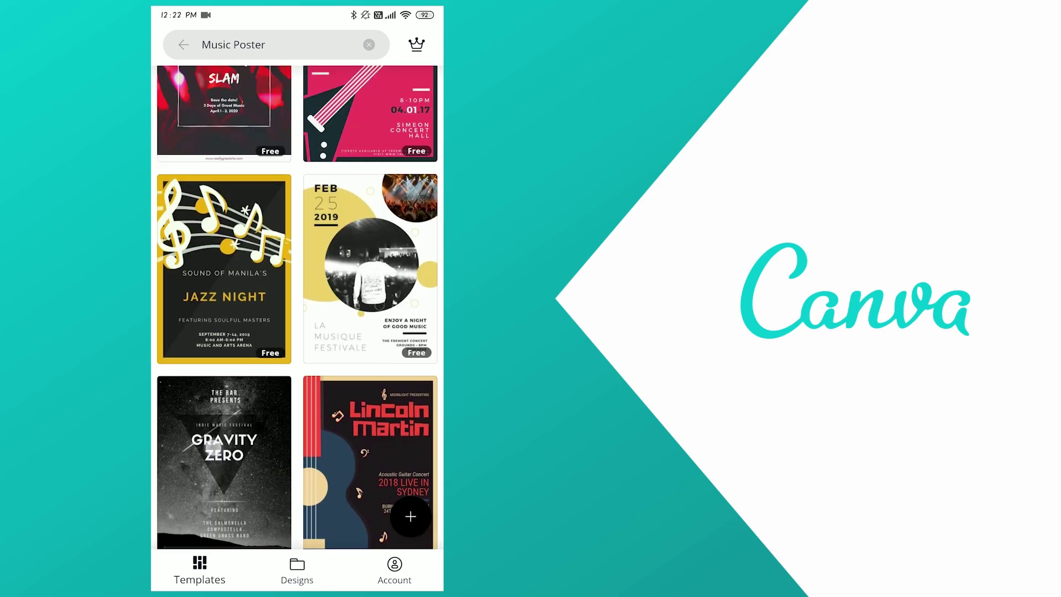
{"action": "left_click", "coordinate": [369, 286]}
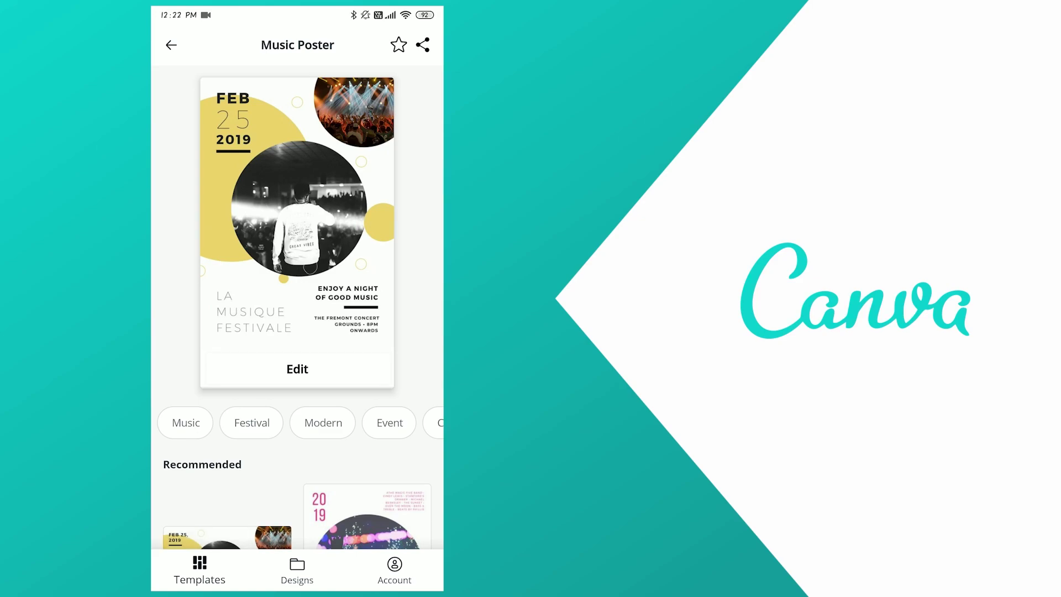
Step: Start editing the La Musique Festivale poster template from its preview page
{"action": "left_click", "coordinate": [297, 369]}
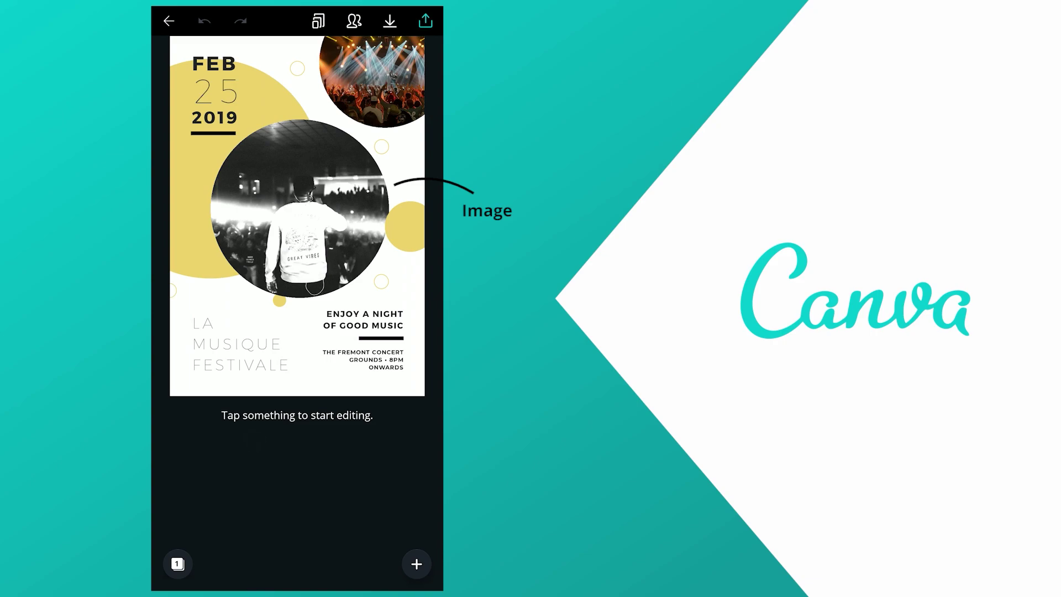
Step: Select the black-and-white centre circle photo and bring up the Image tab's stock photos
{"action": "left_click", "coordinate": [301, 223]}
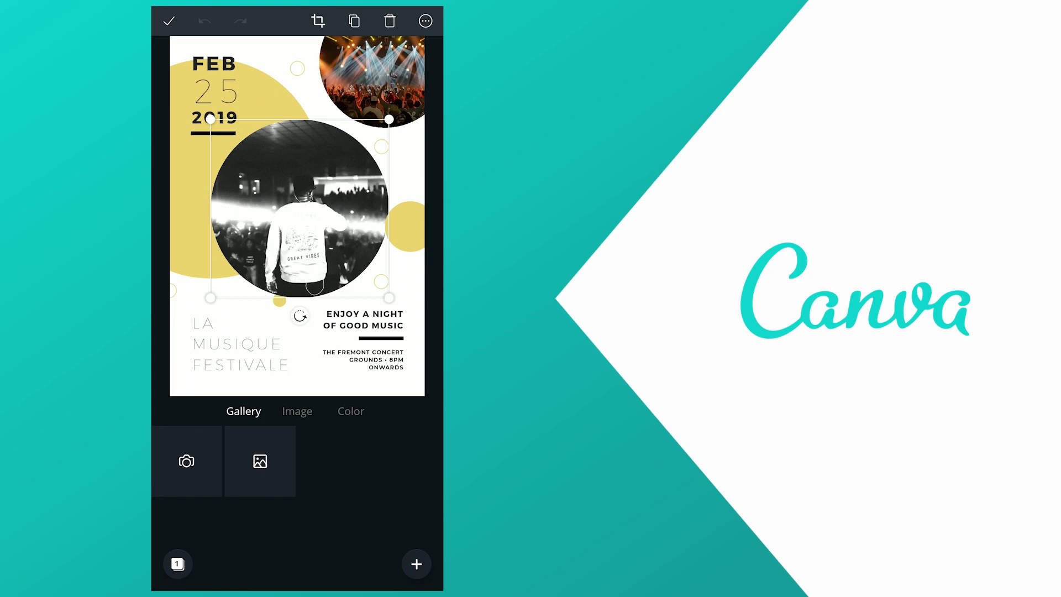
{"action": "double_click", "coordinate": [330, 241]}
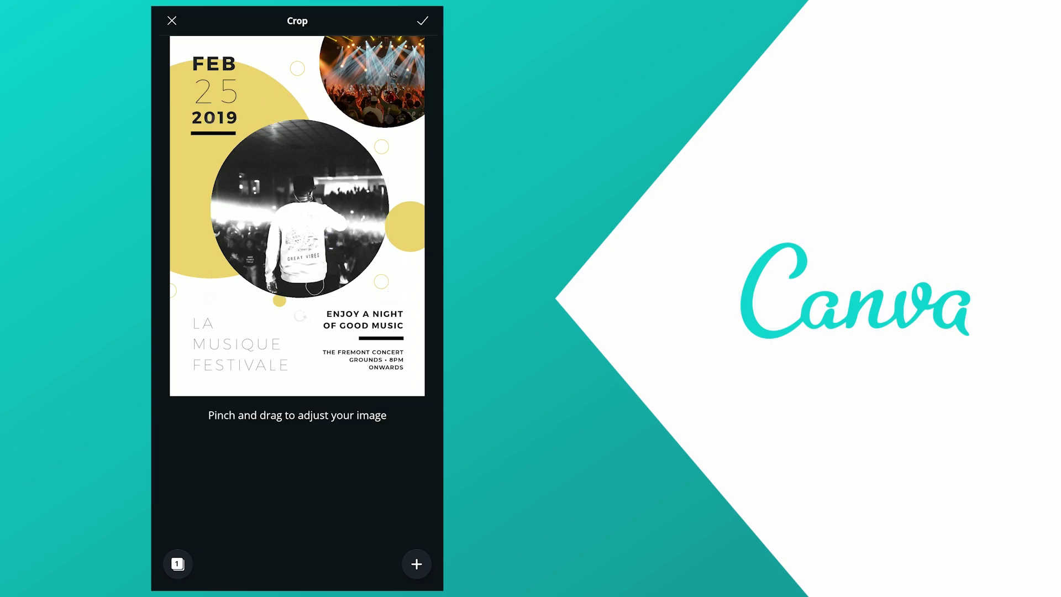
{"action": "left_click", "coordinate": [356, 238]}
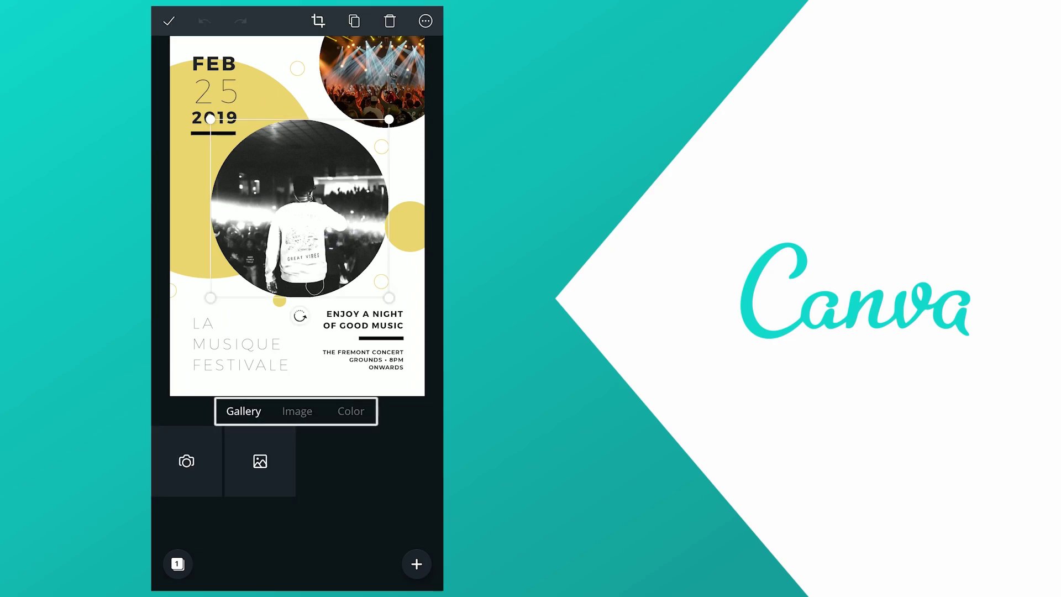
{"action": "left_click", "coordinate": [311, 413]}
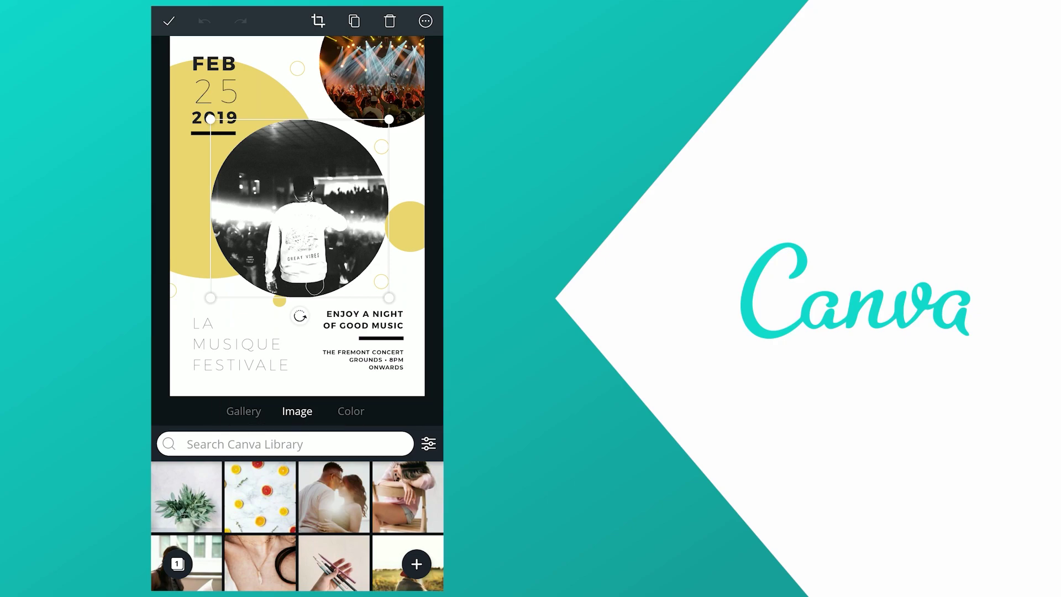
Step: Search the library for 'concert' and place the raised-hand performer photo in the centre circle
{"action": "left_click", "coordinate": [299, 444]}
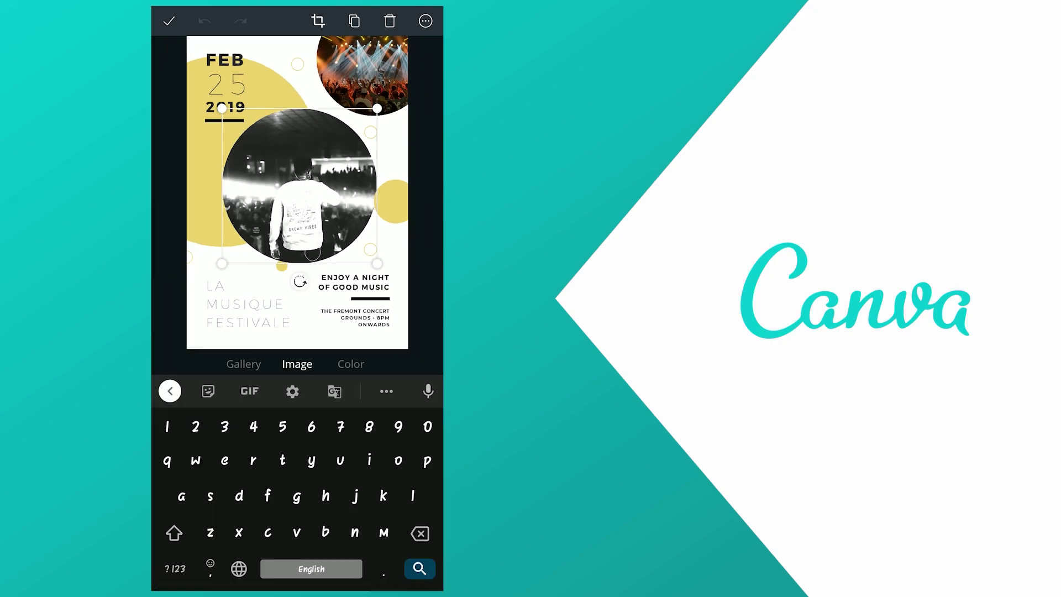
{"action": "type", "text": "conce"}
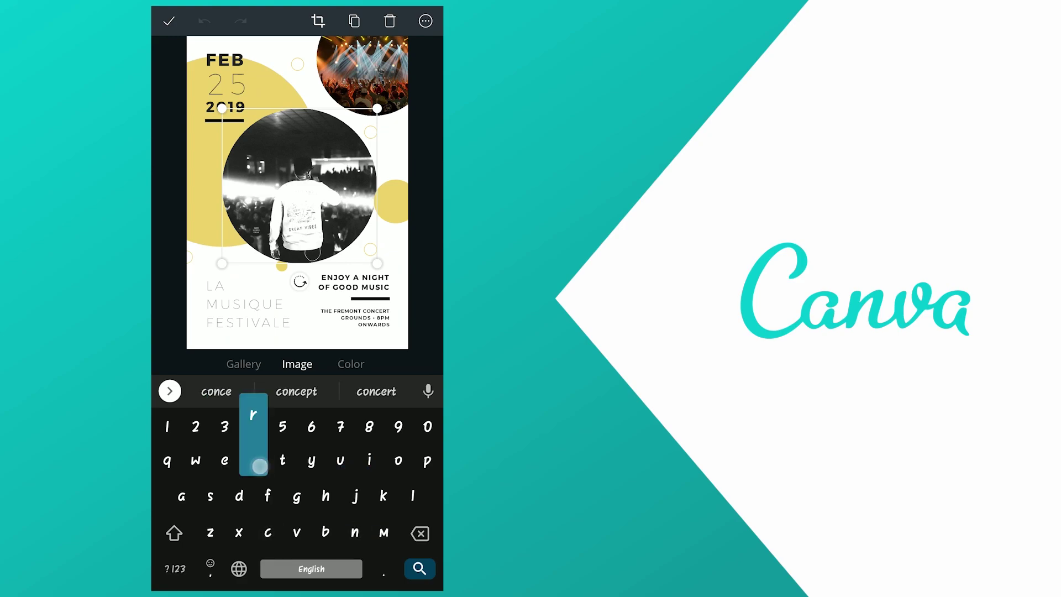
{"action": "type", "text": "rt"}
{"action": "key", "text": "Return"}
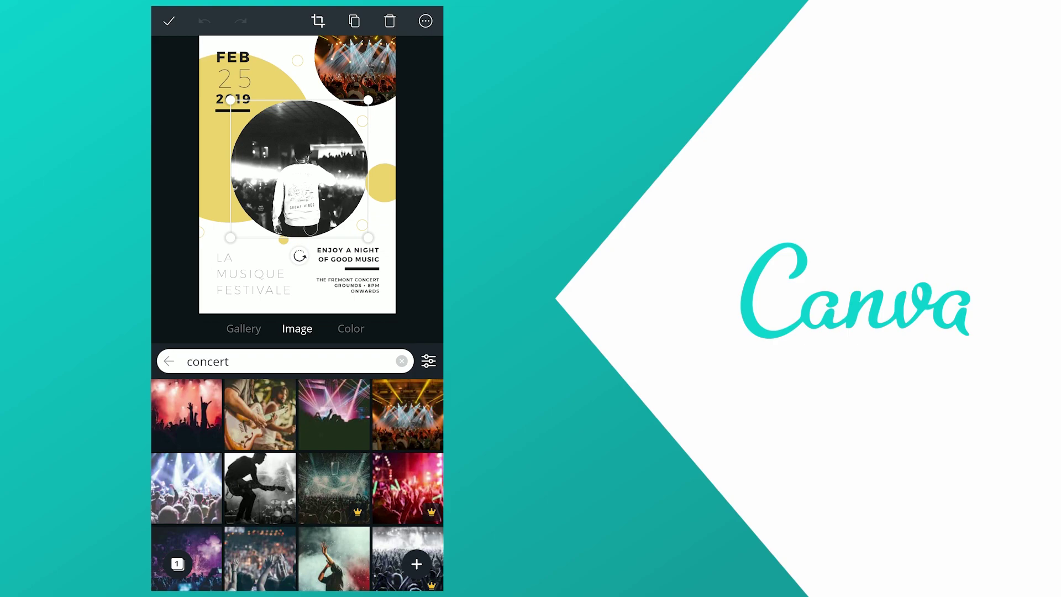
{"action": "scroll", "coordinate": [297, 483], "scroll_direction": "down", "scroll_amount": 2}
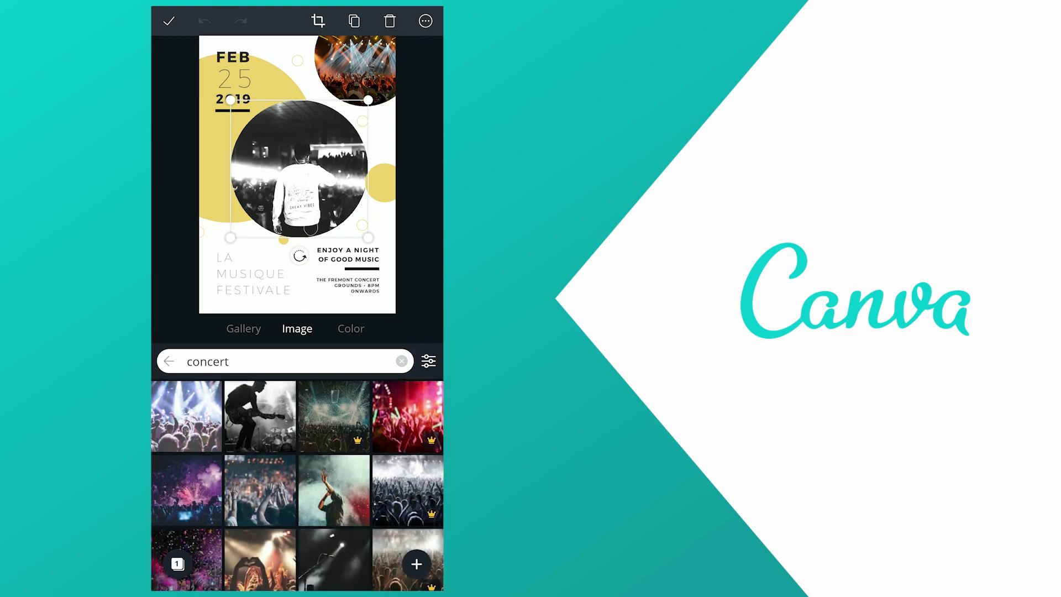
{"action": "scroll", "coordinate": [297, 486], "scroll_direction": "up", "scroll_amount": 1}
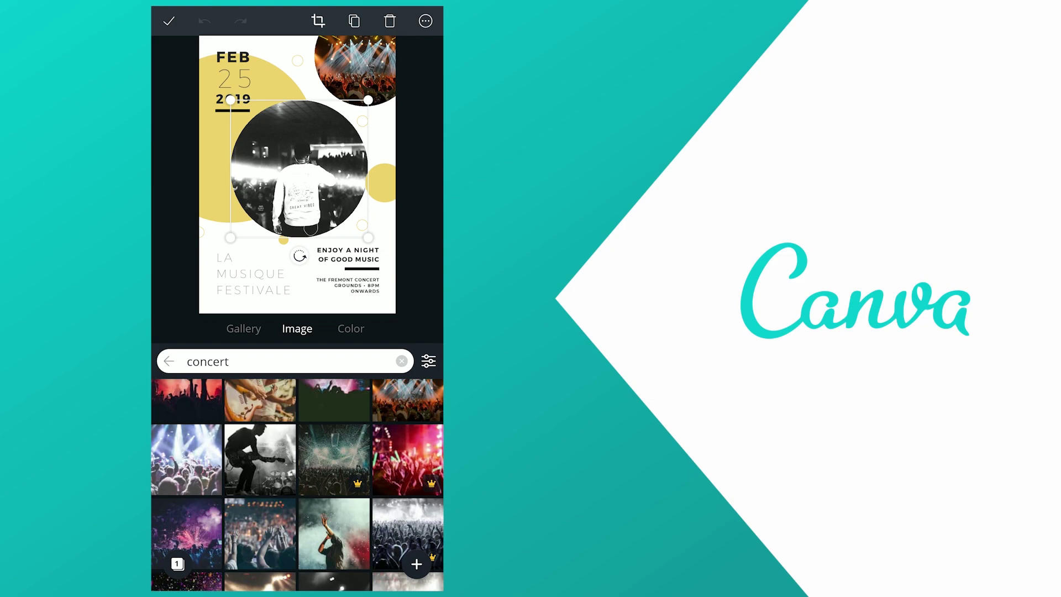
{"action": "scroll", "coordinate": [298, 485], "scroll_direction": "down", "scroll_amount": 2}
{"action": "left_click", "coordinate": [334, 462]}
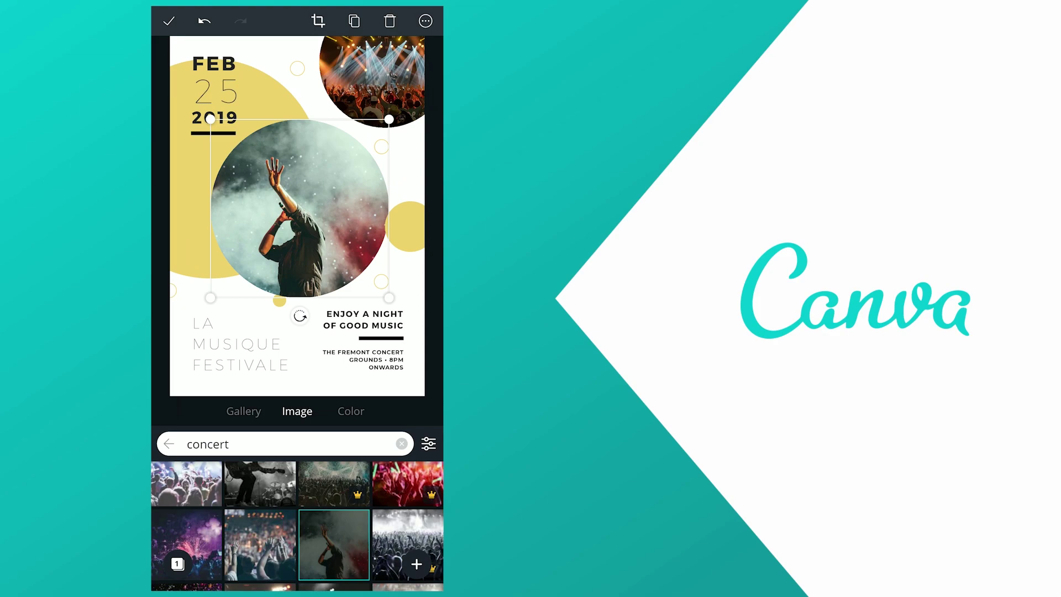
Step: Crop and reposition the singer photo so his raised arm fits the circle, then deselect
{"action": "left_click", "coordinate": [318, 20]}
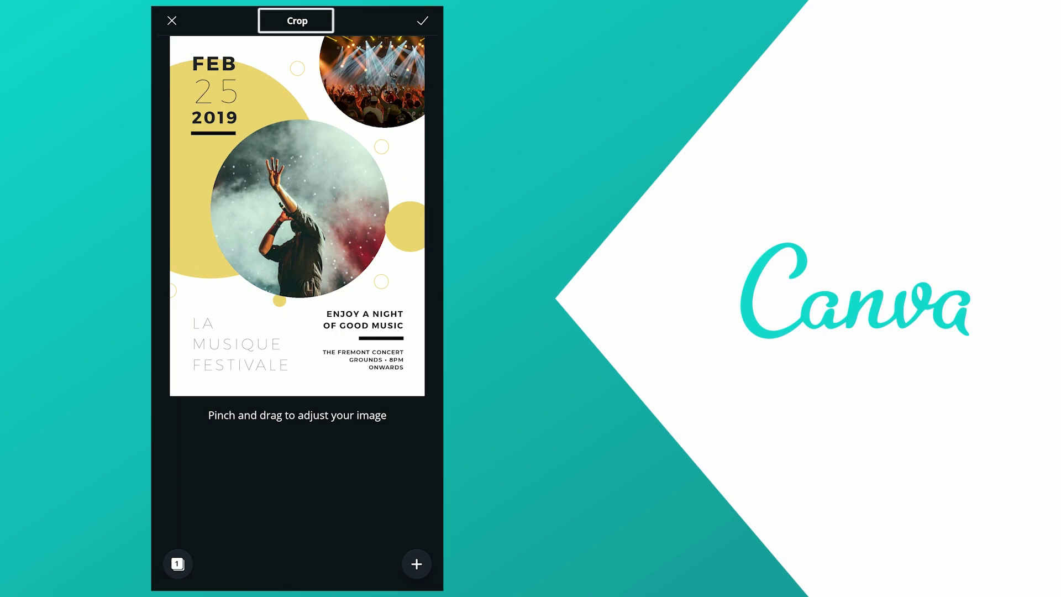
{"action": "left_click_drag", "start_coordinate": [334, 184], "coordinate": [354, 138]}
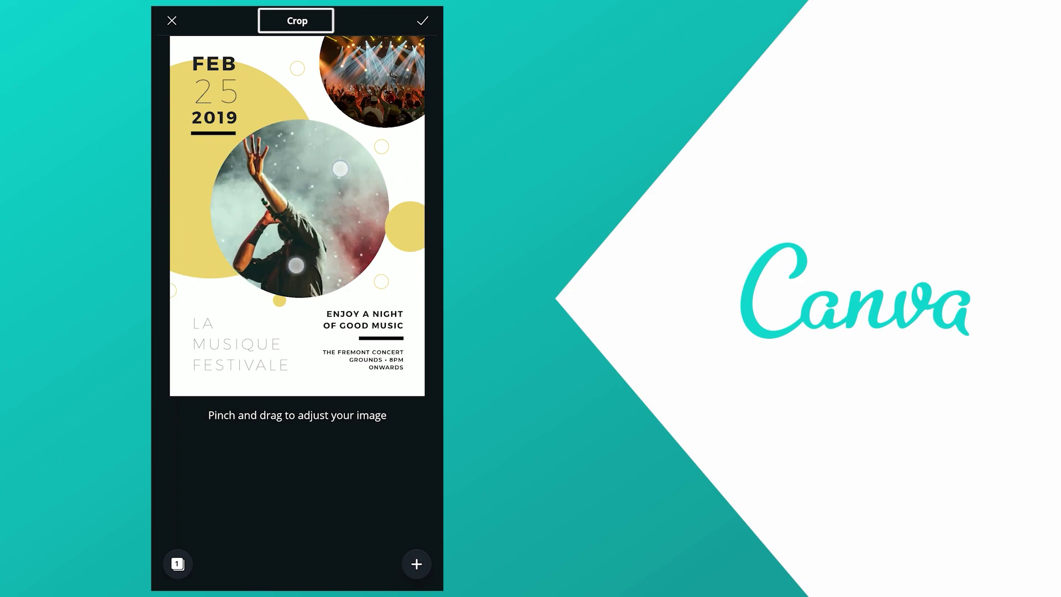
{"action": "left_click_drag", "start_coordinate": [307, 258], "coordinate": [317, 270]}
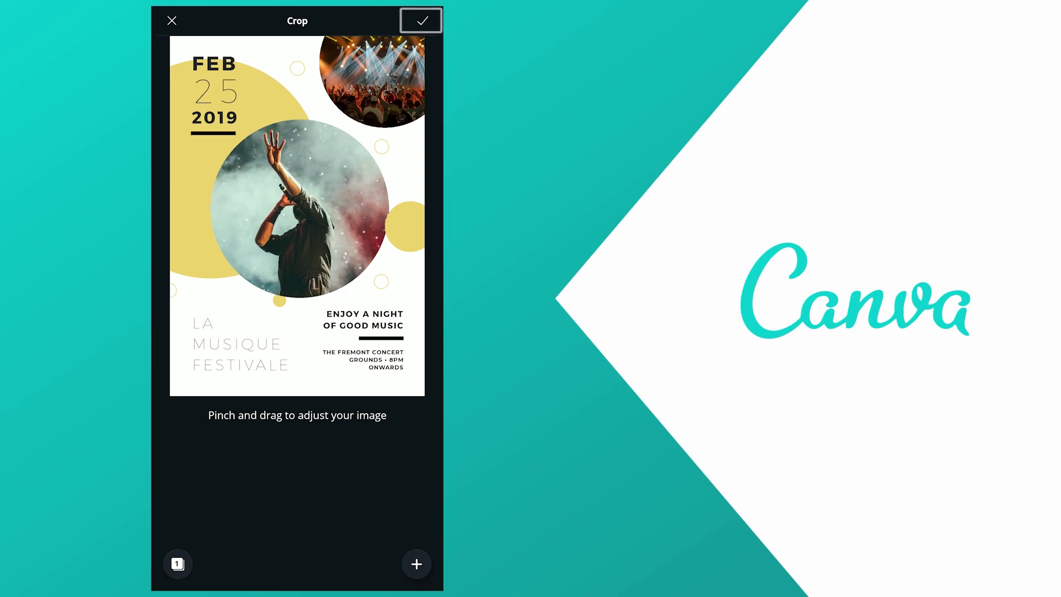
{"action": "left_click", "coordinate": [422, 21]}
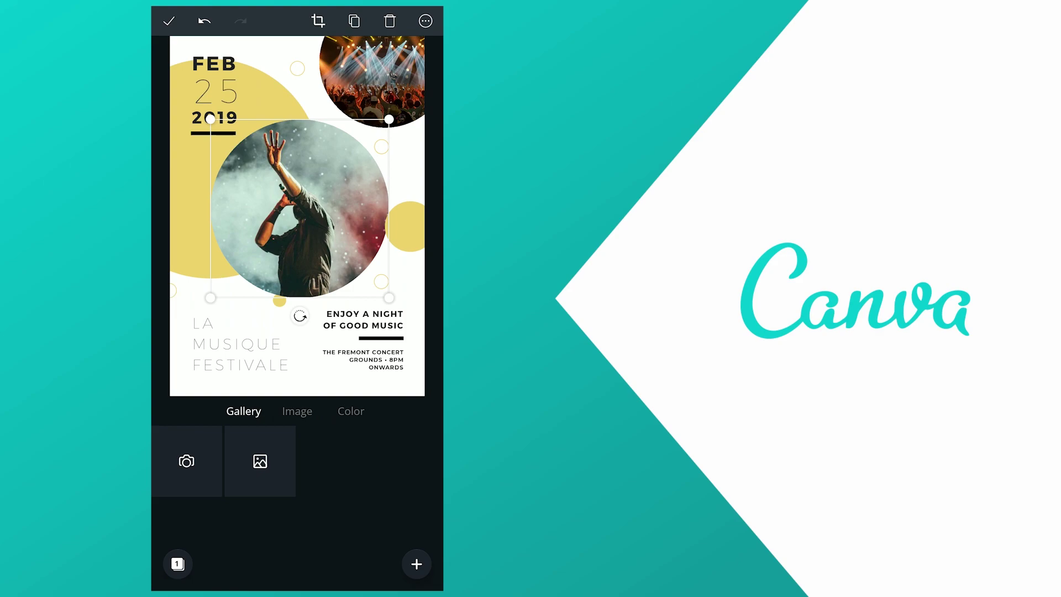
{"action": "left_click", "coordinate": [317, 21]}
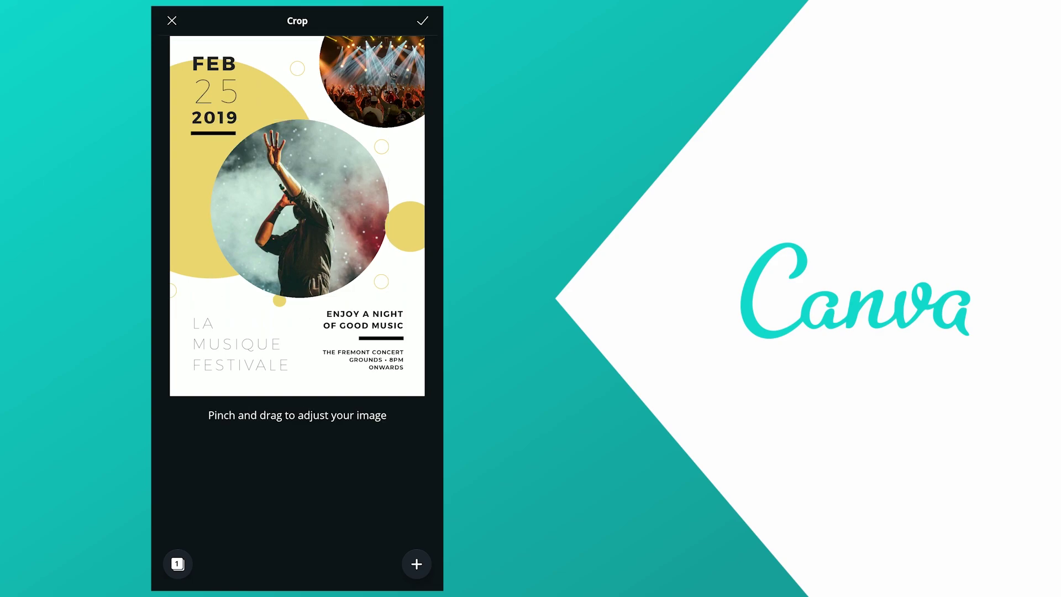
{"action": "left_click", "coordinate": [421, 20]}
{"action": "left_click", "coordinate": [350, 411]}
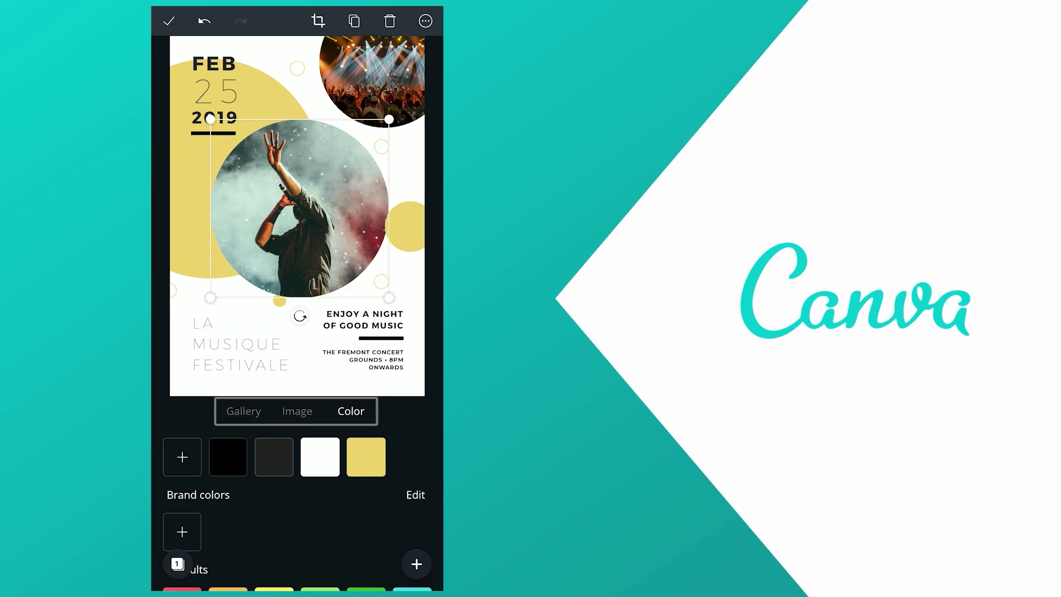
{"action": "left_click", "coordinate": [168, 21]}
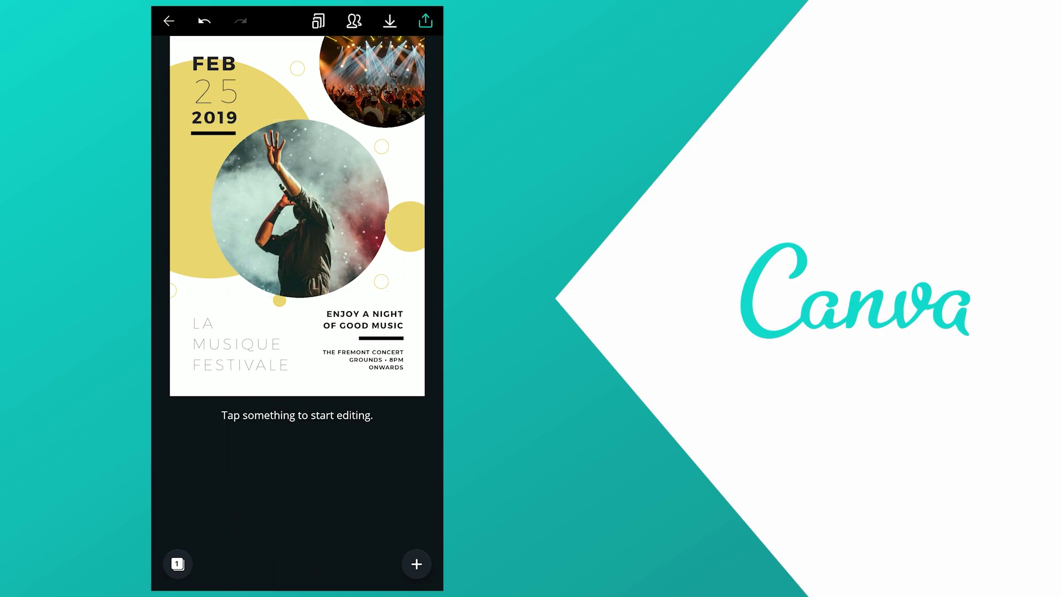
Step: Replace the top-right circle photo with a raised-hands crowd shot from the library
{"action": "left_click", "coordinate": [372, 80]}
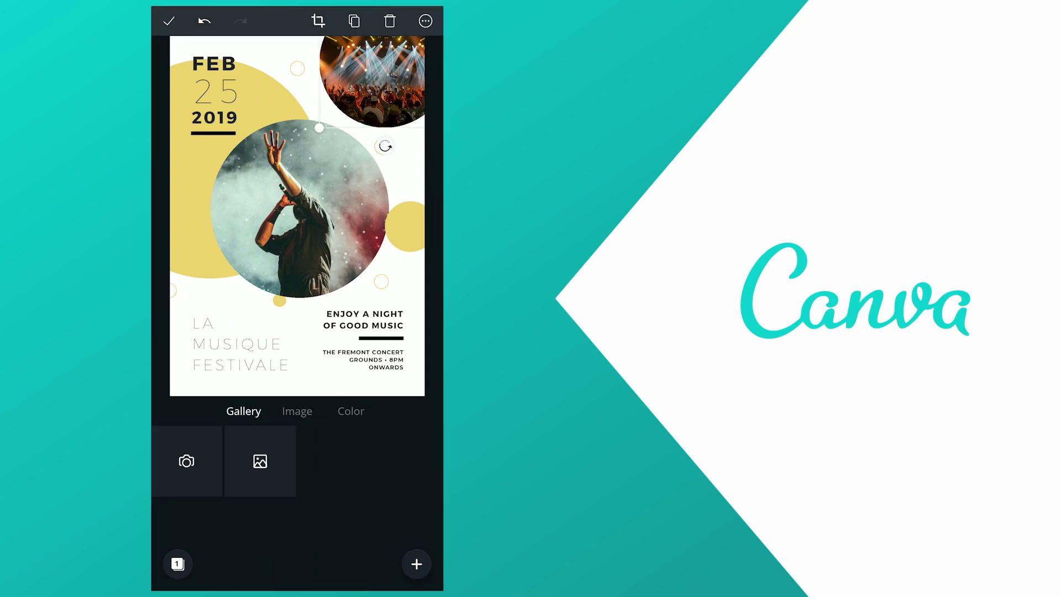
{"action": "left_click", "coordinate": [297, 411]}
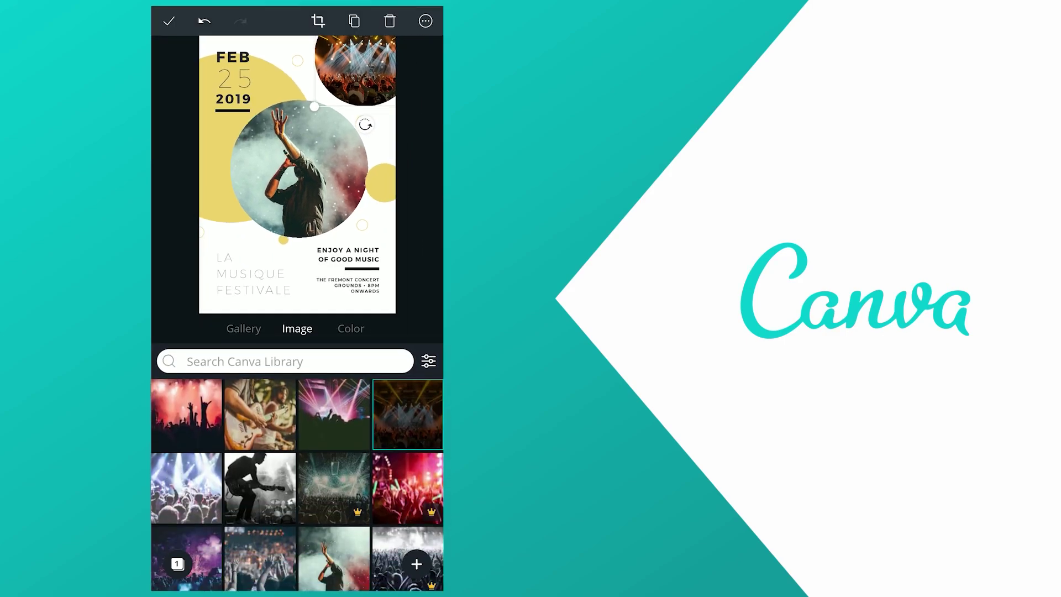
{"action": "left_click_drag", "start_coordinate": [413, 451], "coordinate": [413, 416]}
{"action": "left_click", "coordinate": [260, 520]}
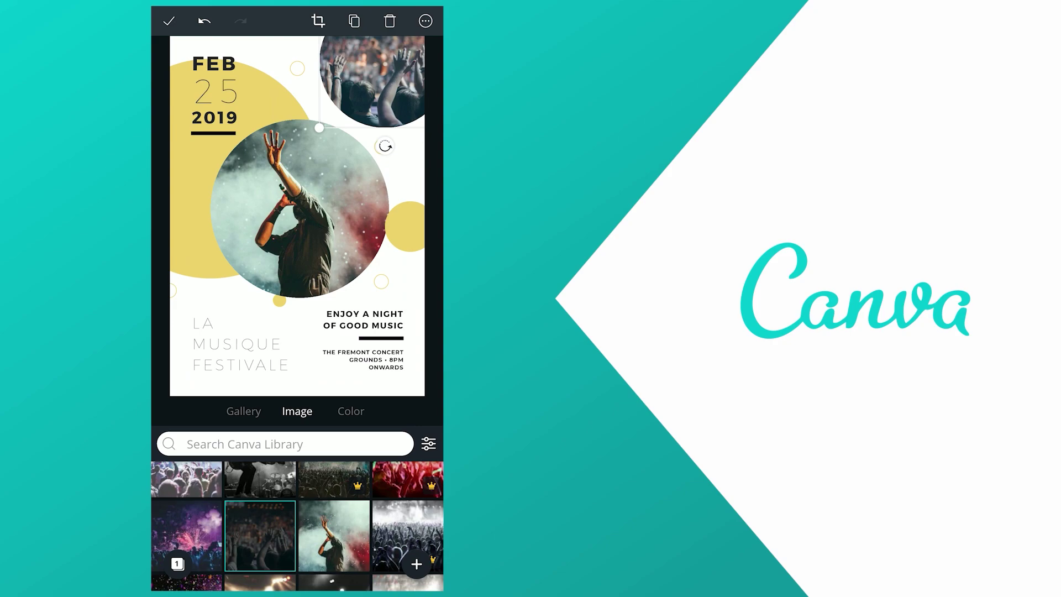
Step: Crop and shift the crowd photo so the raised hands fit the circle
{"action": "left_click", "coordinate": [318, 21]}
{"action": "left_click_drag", "start_coordinate": [364, 78], "coordinate": [358, 206]}
{"action": "left_click_drag", "start_coordinate": [388, 120], "coordinate": [355, 104]}
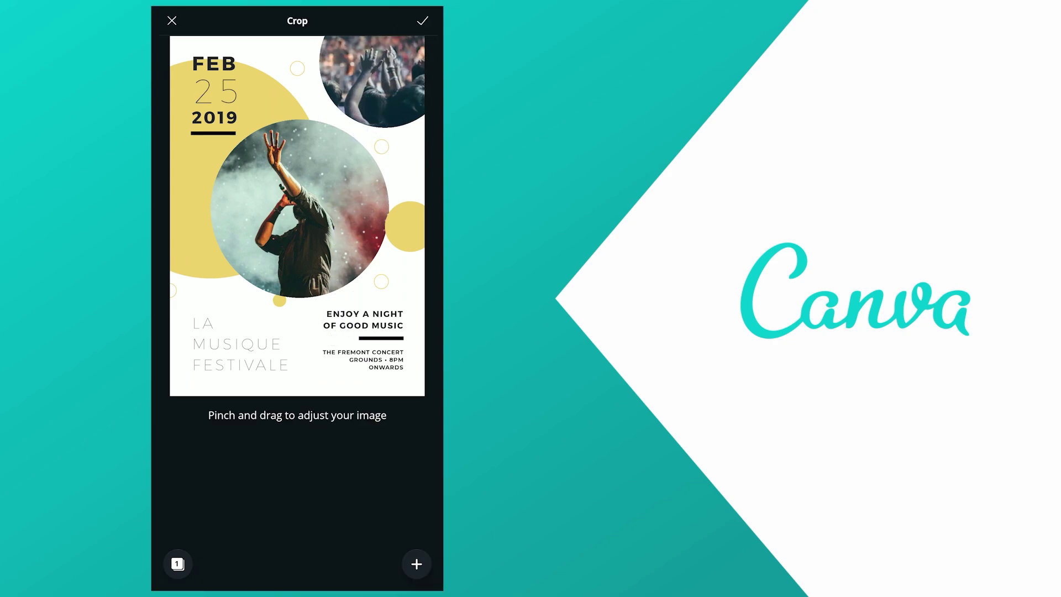
{"action": "left_click", "coordinate": [422, 20]}
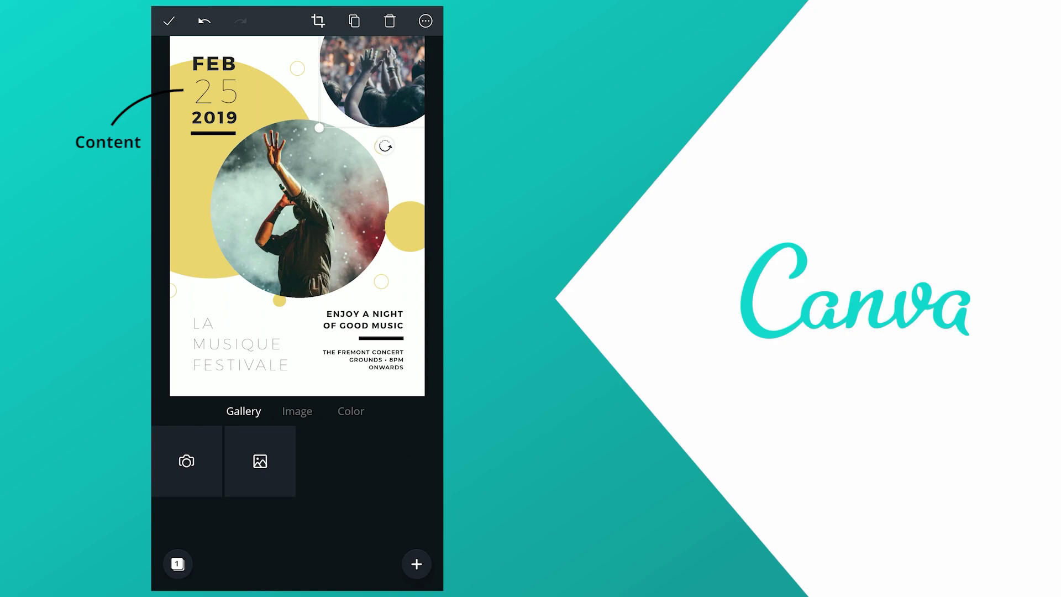
Step: Check the 25 text's font and size settings, then open the FEB month text for editing
{"action": "left_click", "coordinate": [216, 91]}
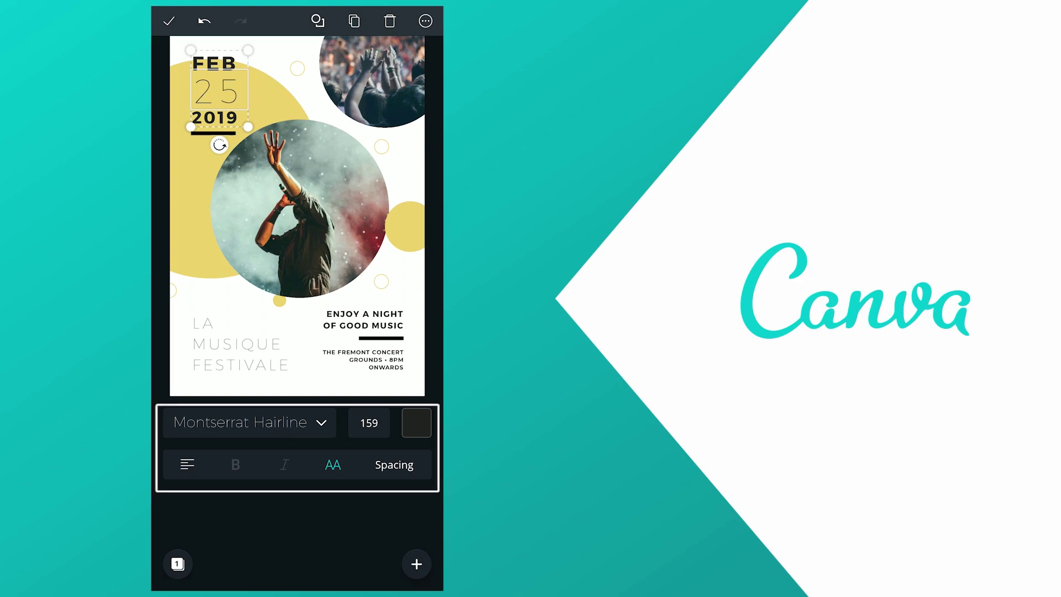
{"action": "left_click", "coordinate": [249, 422]}
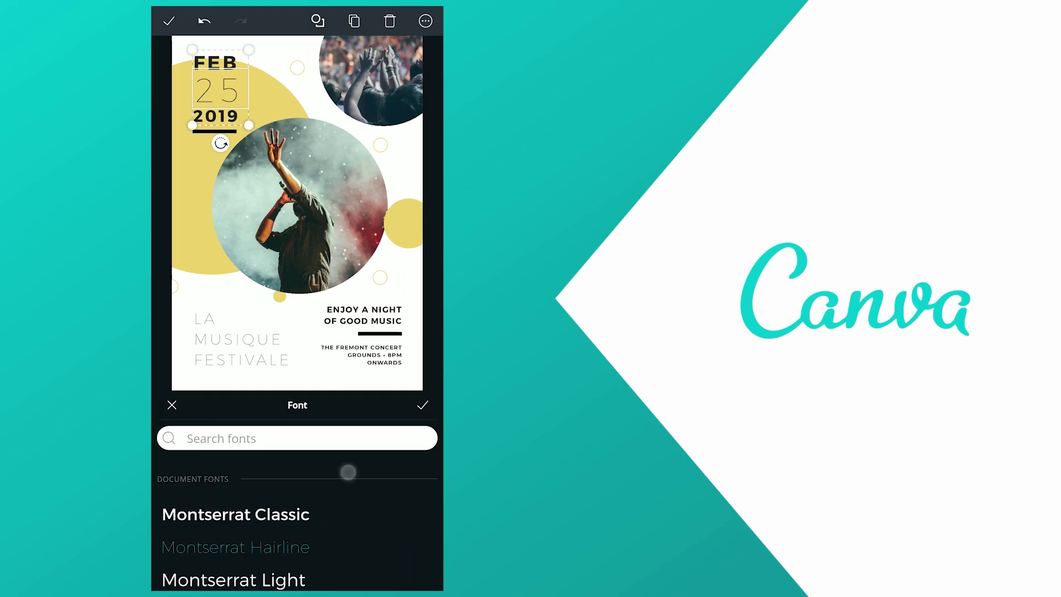
{"action": "left_click", "coordinate": [172, 328]}
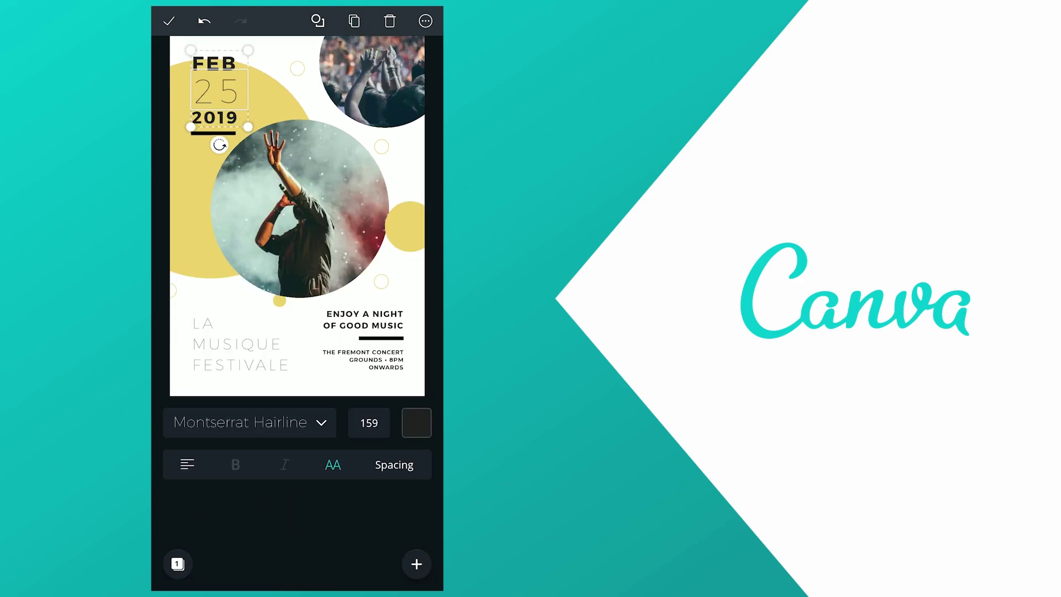
{"action": "left_click", "coordinate": [369, 423]}
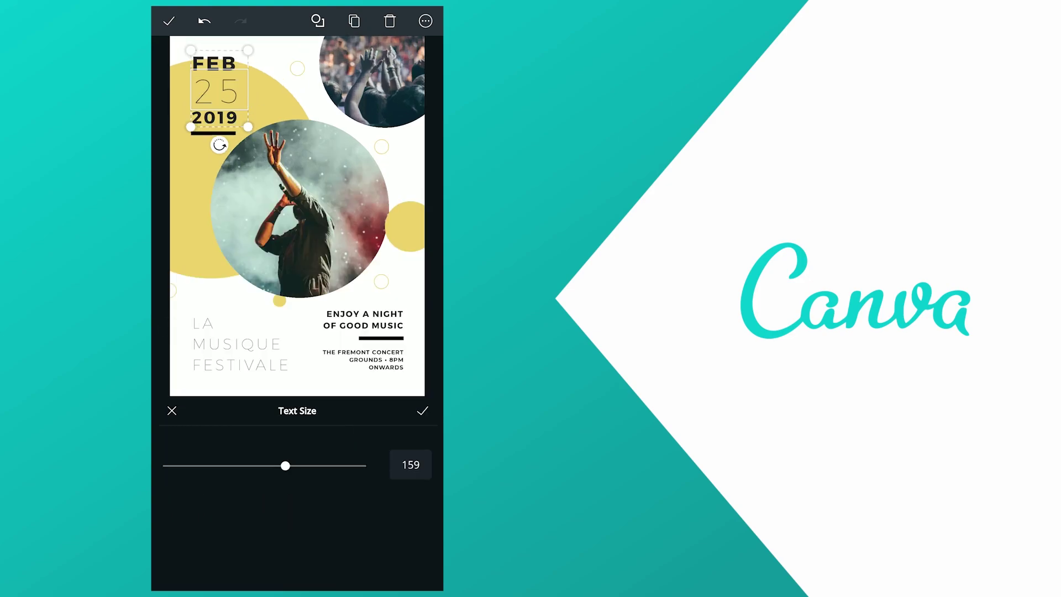
{"action": "left_click", "coordinate": [172, 410]}
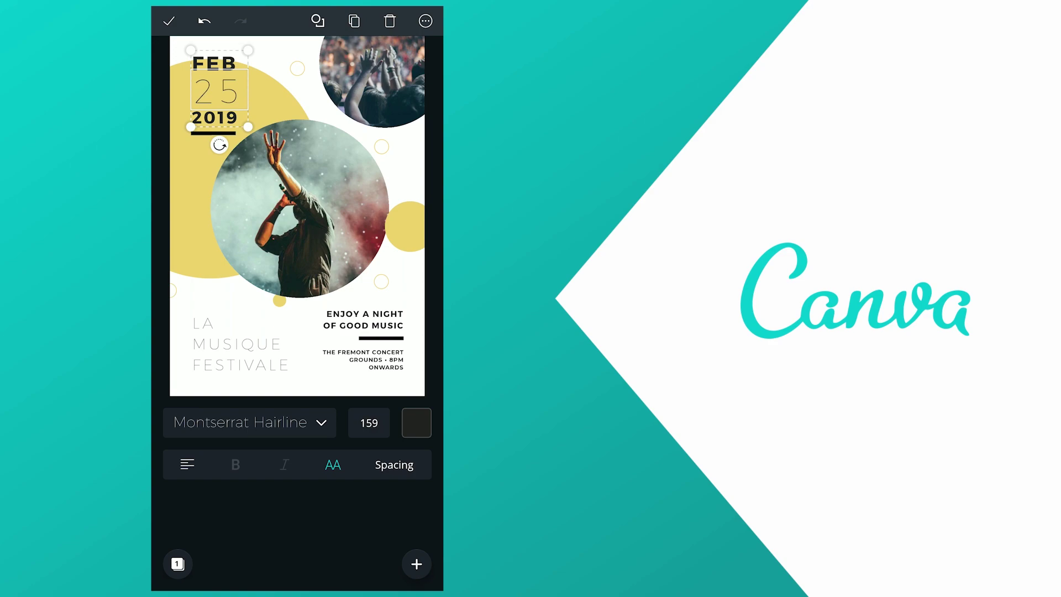
{"action": "left_click", "coordinate": [214, 62]}
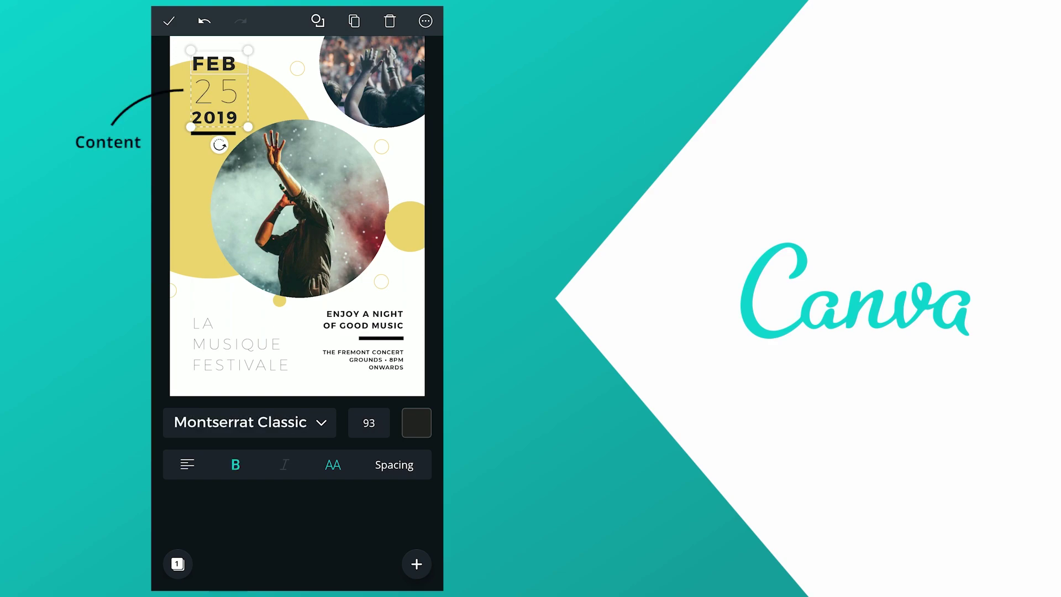
{"action": "left_click", "coordinate": [214, 63]}
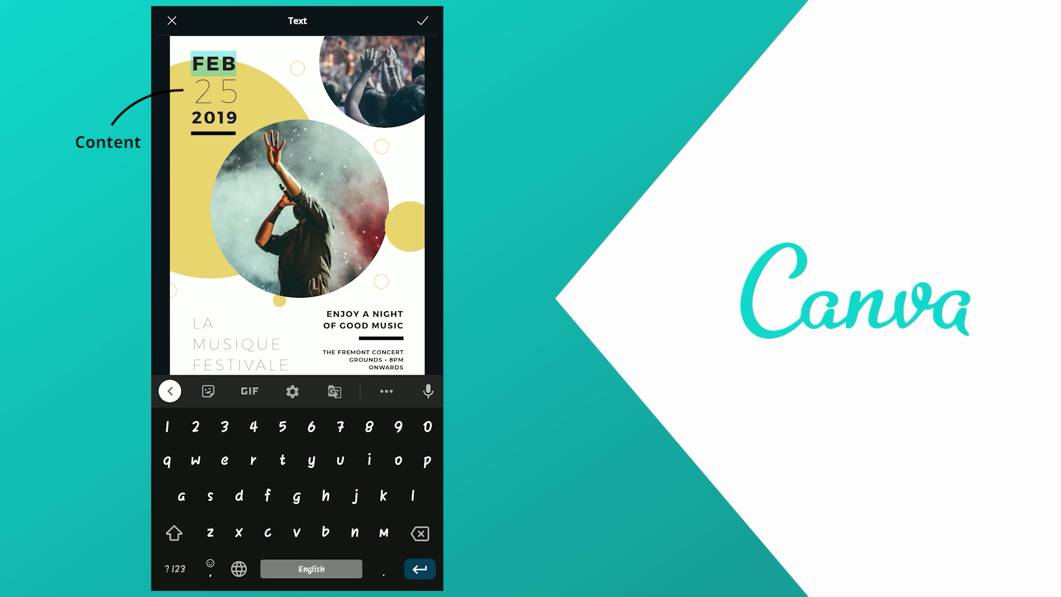
Step: Rewrite the date block to read APR 19 2020 and confirm the text edit
{"action": "type", "text": "A"}
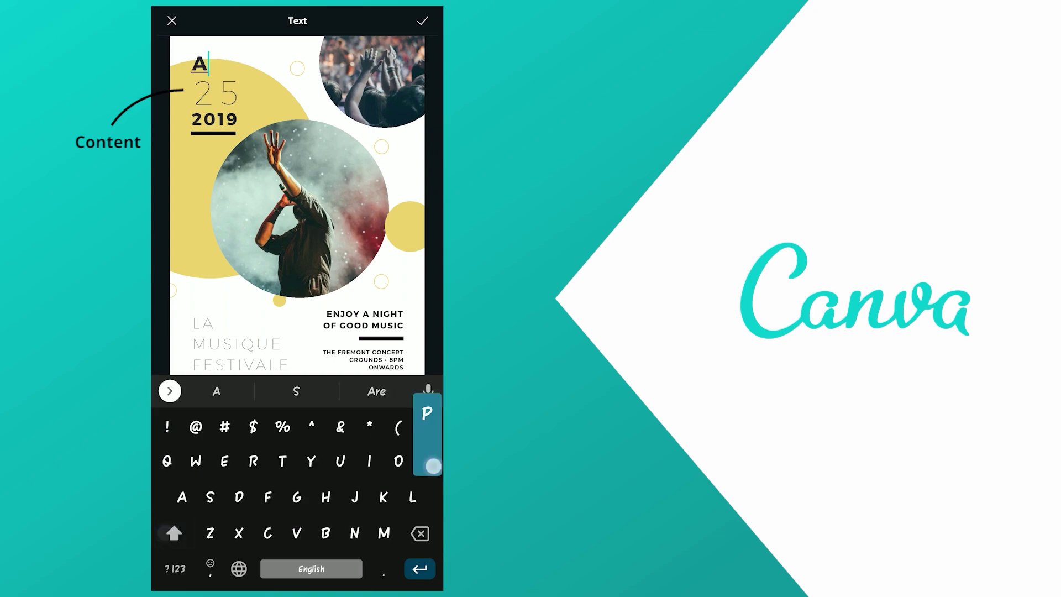
{"action": "type", "text": "PR"}
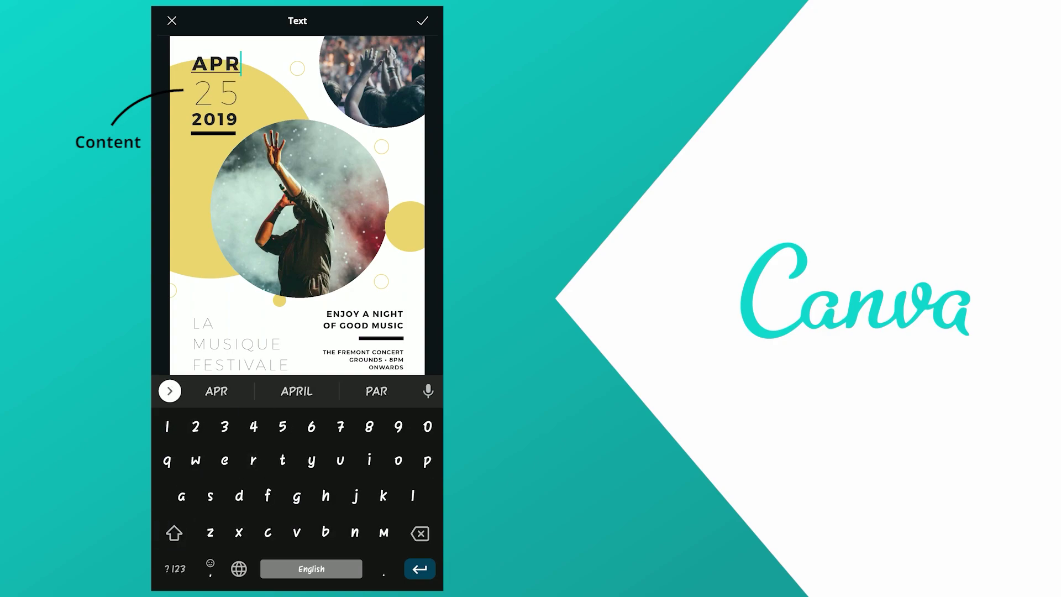
{"action": "key", "text": "Escape"}
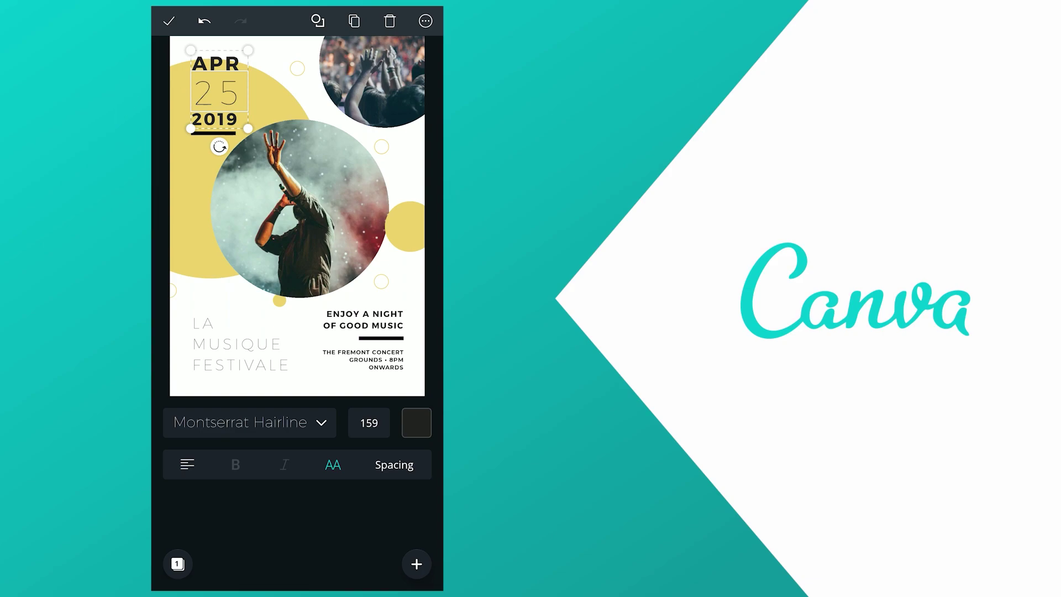
{"action": "left_click", "coordinate": [214, 119]}
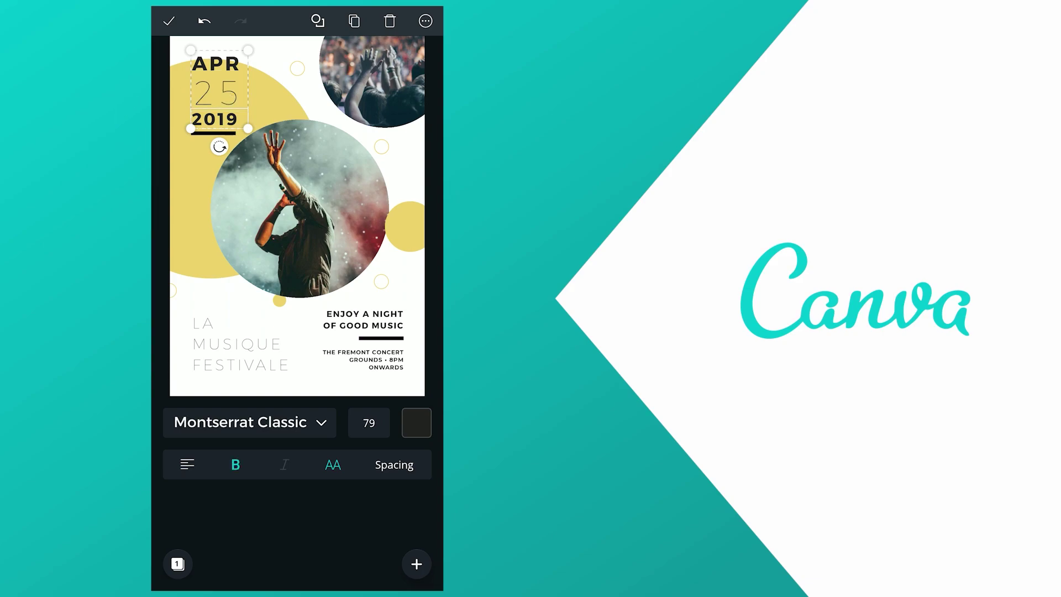
{"action": "left_click", "coordinate": [215, 93]}
{"action": "left_click", "coordinate": [216, 93]}
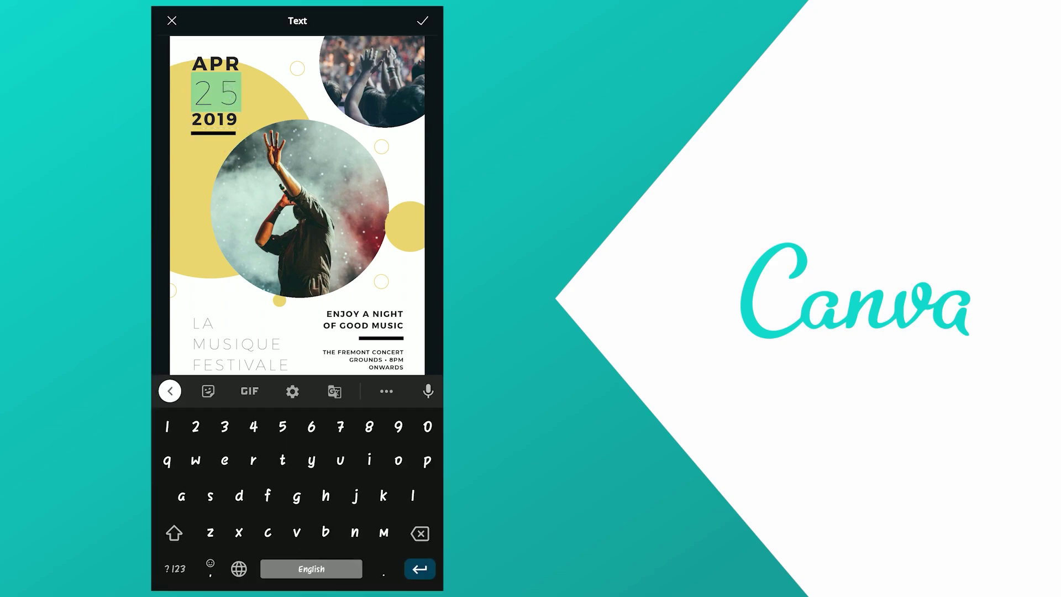
{"action": "type", "text": "19"}
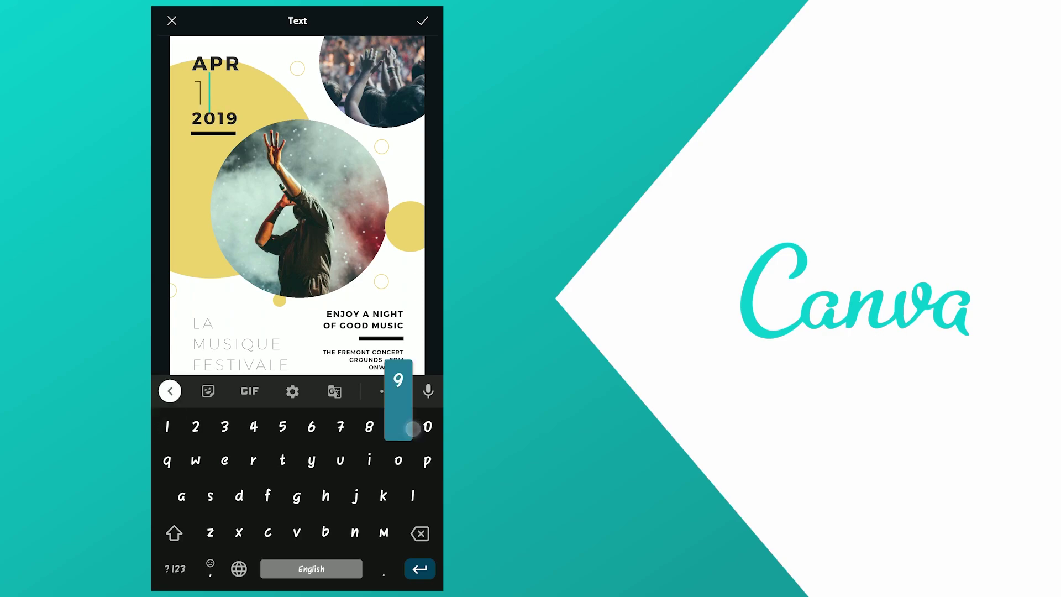
{"action": "left_click", "coordinate": [215, 118]}
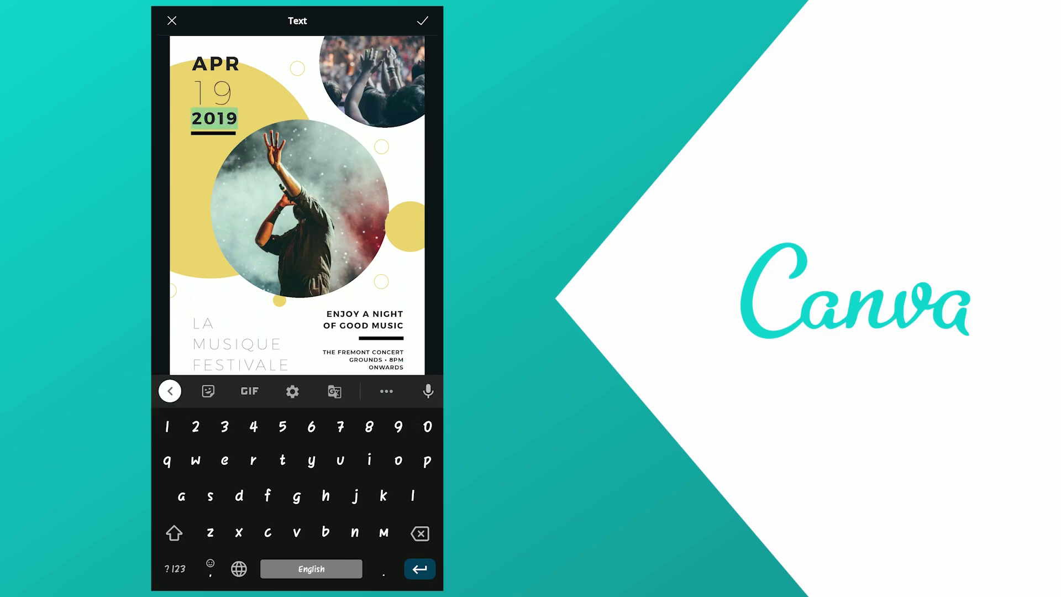
{"action": "type", "text": "2020"}
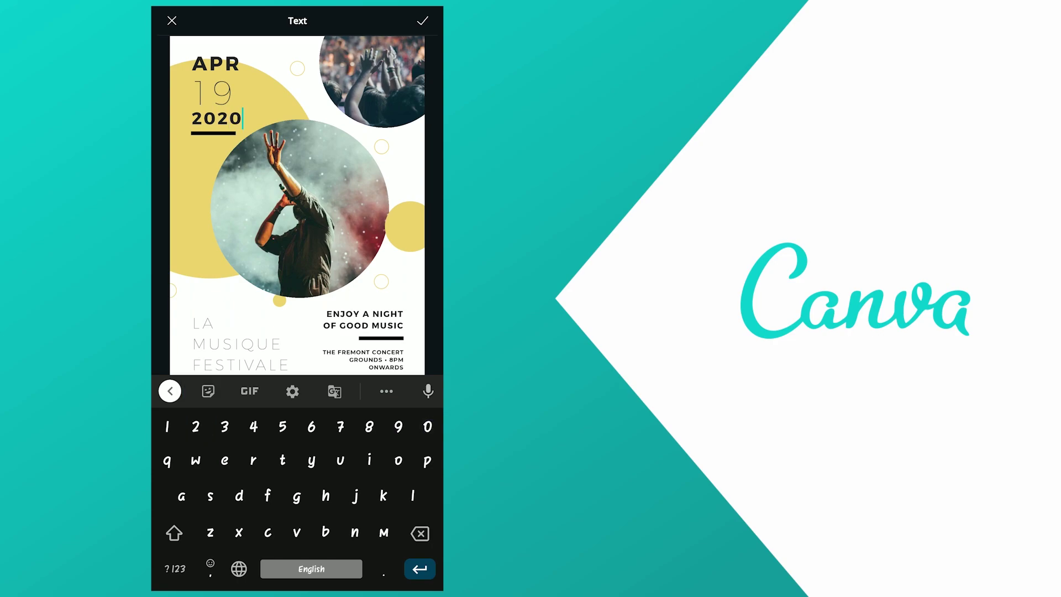
{"action": "left_click", "coordinate": [423, 20]}
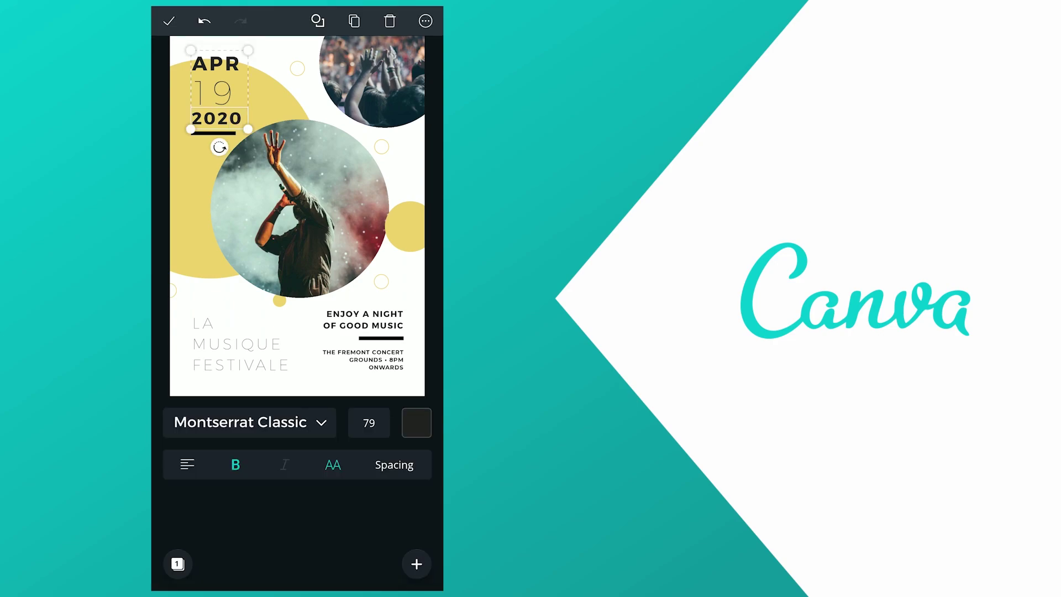
Step: Browse the font list for the 2020 year text
{"action": "left_click", "coordinate": [316, 423]}
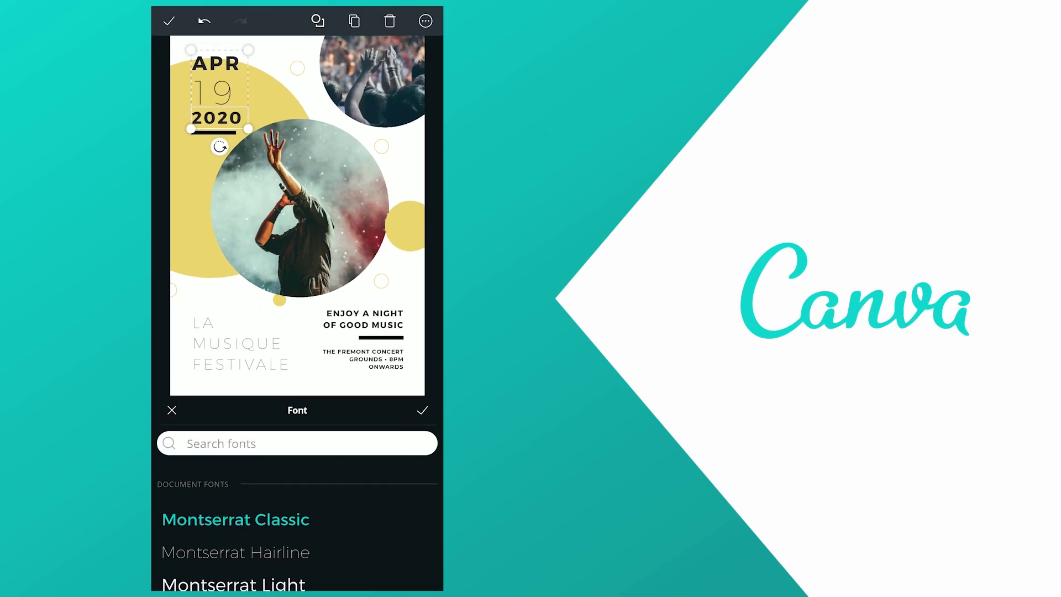
{"action": "scroll", "coordinate": [374, 473], "scroll_direction": "down", "scroll_amount": 10}
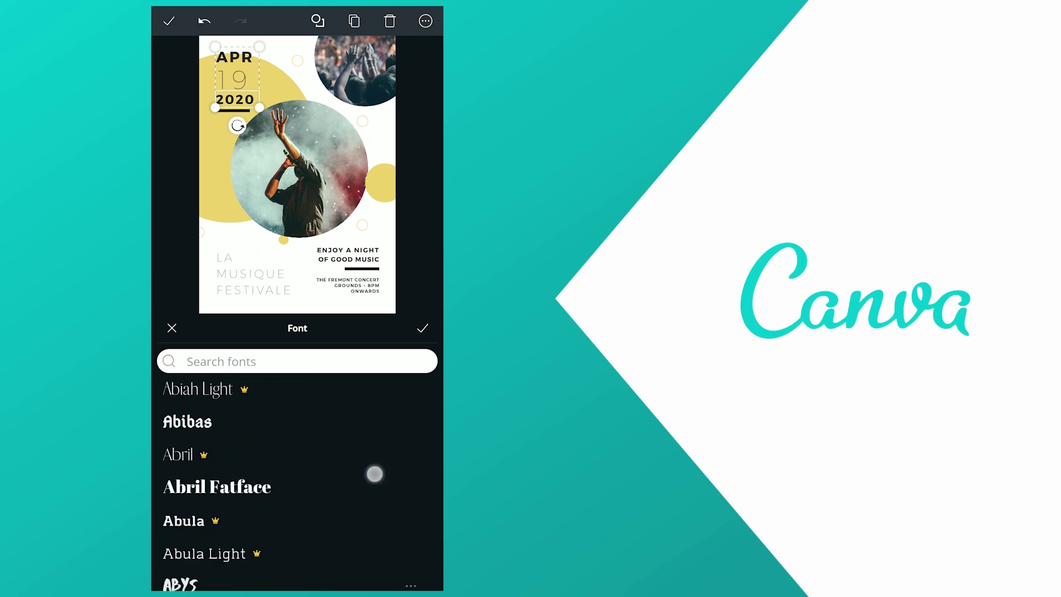
{"action": "scroll", "coordinate": [374, 473], "scroll_direction": "down", "scroll_amount": 4}
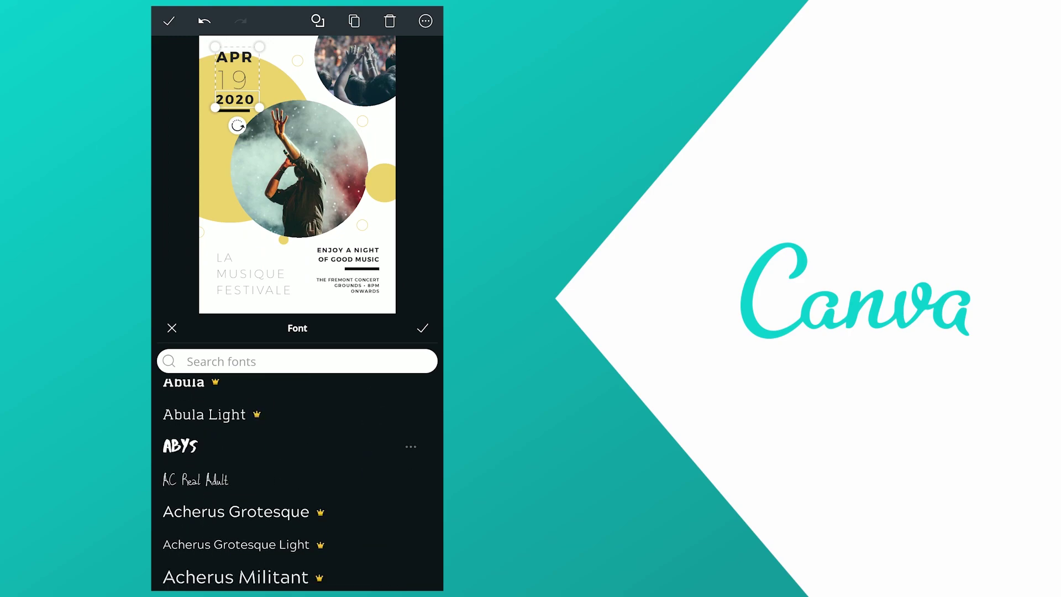
{"action": "scroll", "coordinate": [360, 459], "scroll_direction": "down", "scroll_amount": 3}
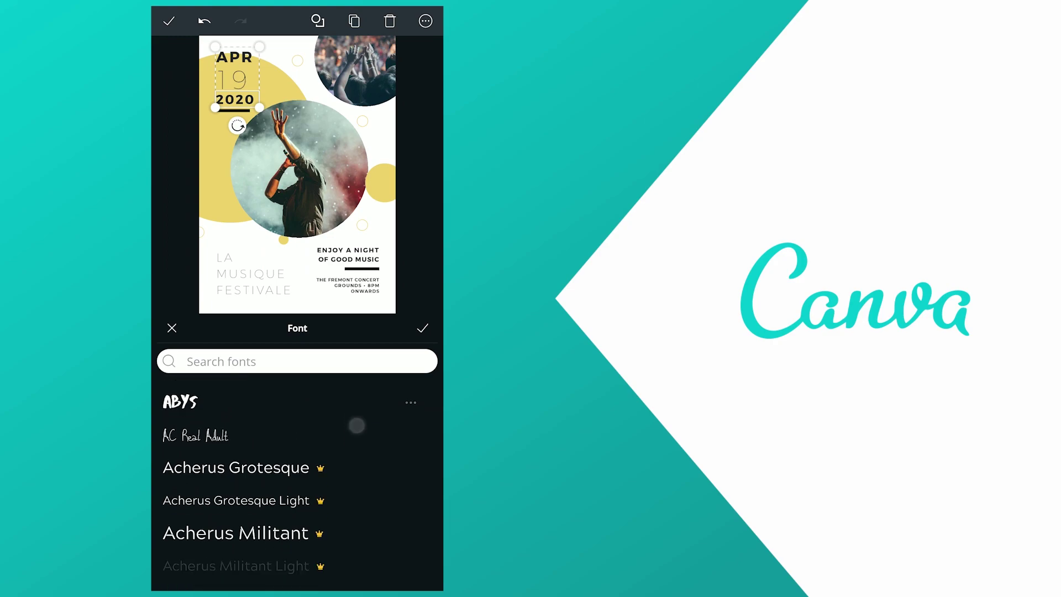
{"action": "scroll", "coordinate": [359, 456], "scroll_direction": "down", "scroll_amount": 2}
{"action": "scroll", "coordinate": [356, 446], "scroll_direction": "down", "scroll_amount": 2}
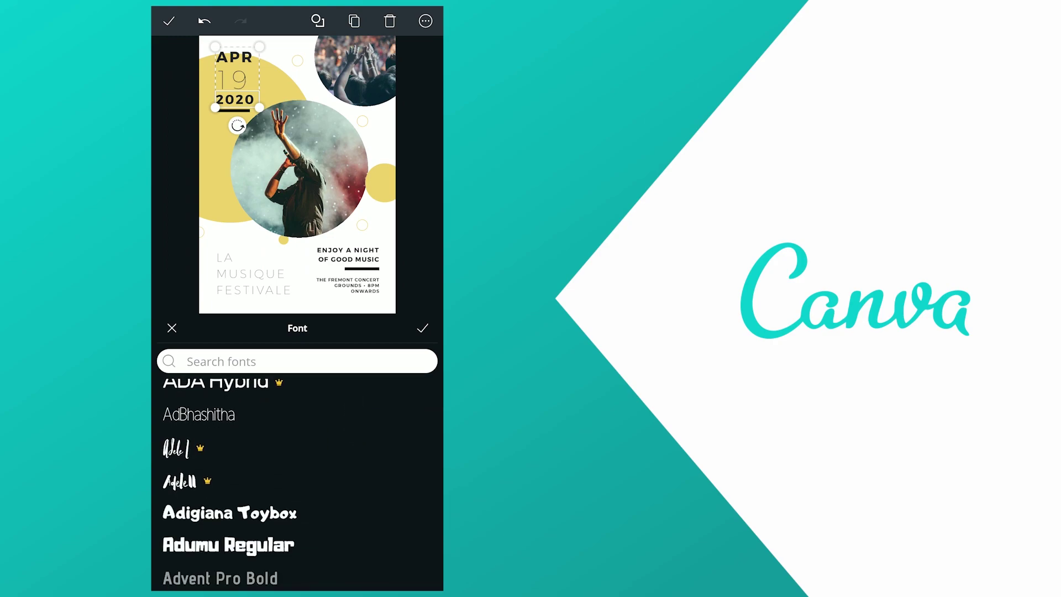
{"action": "scroll", "coordinate": [357, 446], "scroll_direction": "down", "scroll_amount": 3}
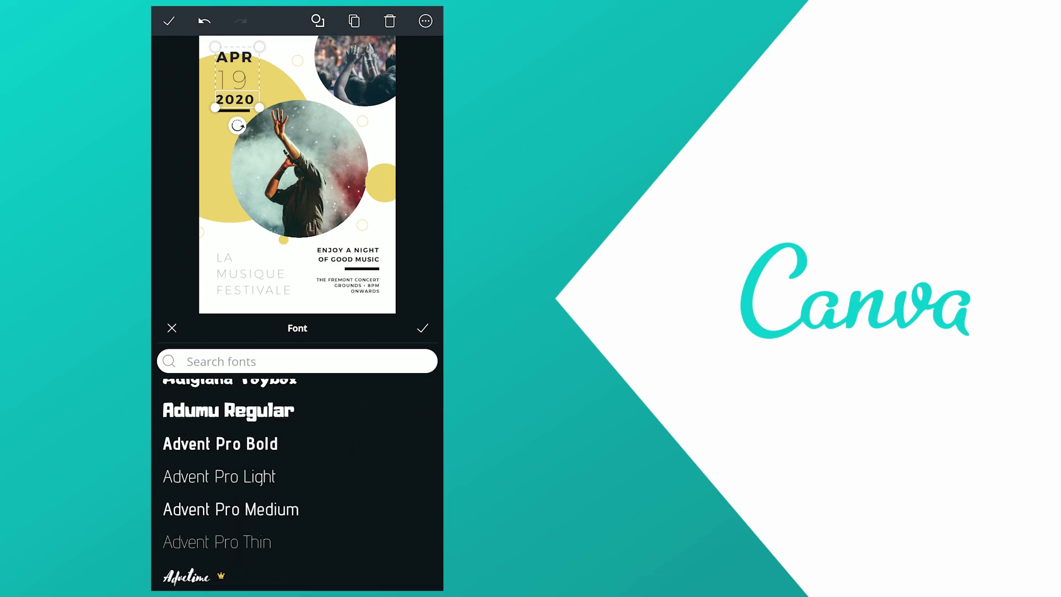
{"action": "scroll", "coordinate": [362, 447], "scroll_direction": "down", "scroll_amount": 3}
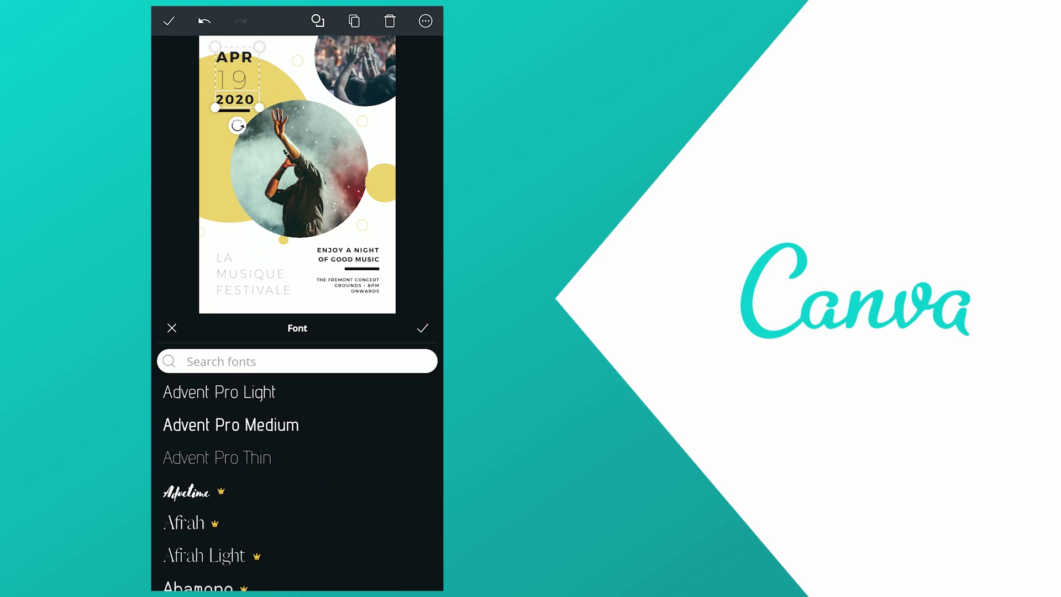
{"action": "scroll", "coordinate": [362, 436], "scroll_direction": "down", "scroll_amount": 1}
{"action": "scroll", "coordinate": [361, 436], "scroll_direction": "up", "scroll_amount": 2}
{"action": "scroll", "coordinate": [366, 474], "scroll_direction": "up", "scroll_amount": 1}
{"action": "scroll", "coordinate": [360, 464], "scroll_direction": "down", "scroll_amount": 2}
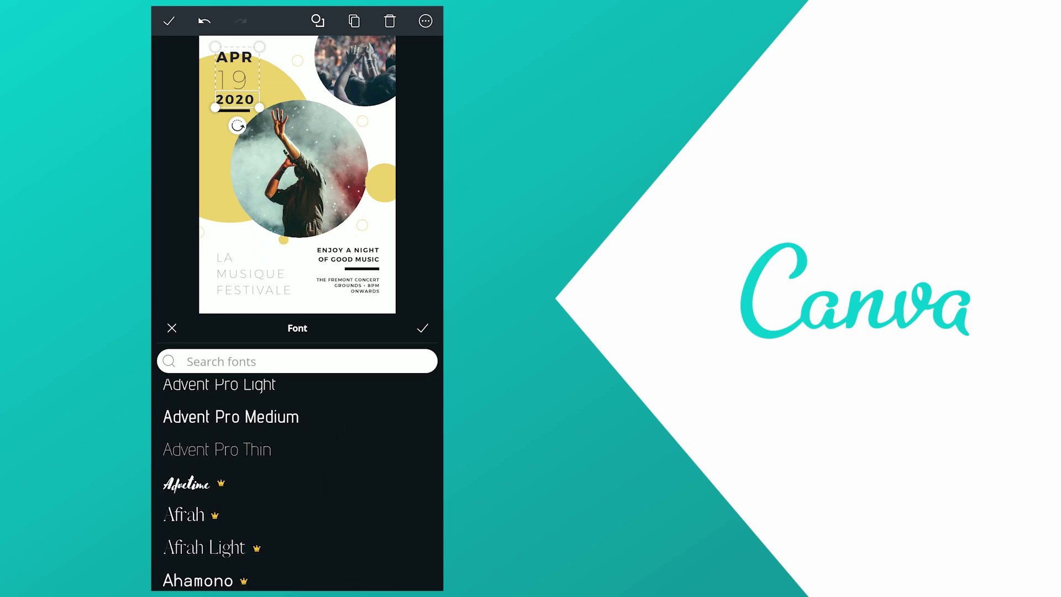
Step: Search fonts for 'open' and apply Open Sans Extra Bold to the year
{"action": "left_click", "coordinate": [347, 358]}
{"action": "type", "text": "op"}
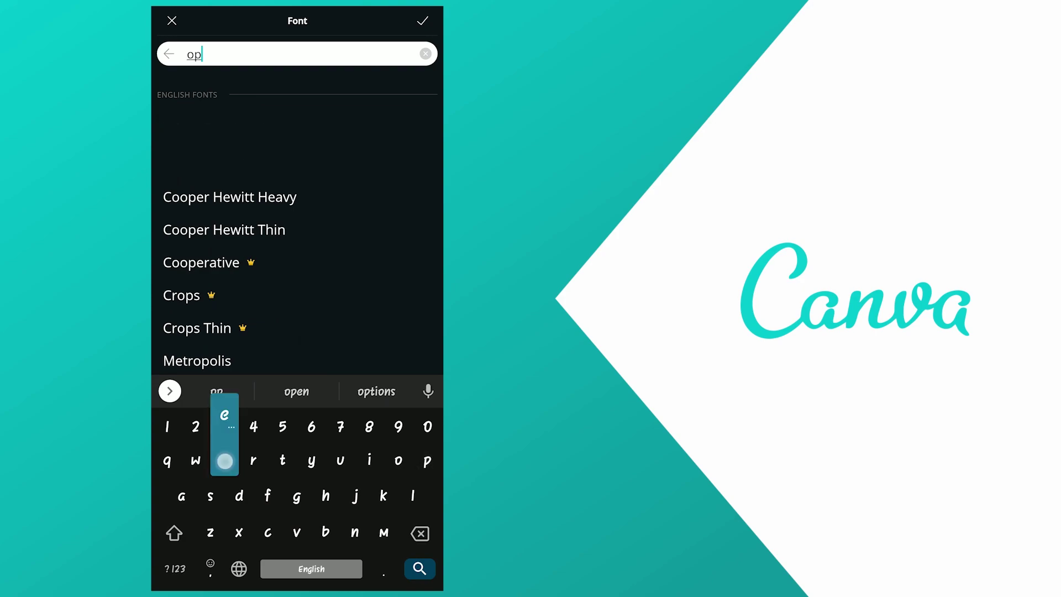
{"action": "type", "text": "en"}
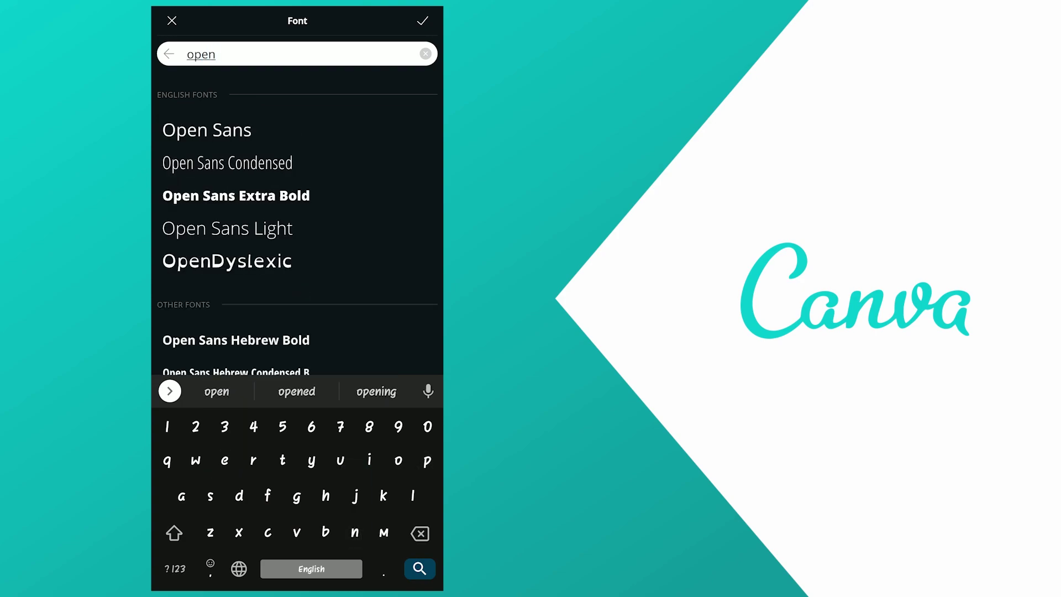
{"action": "left_click", "coordinate": [236, 196]}
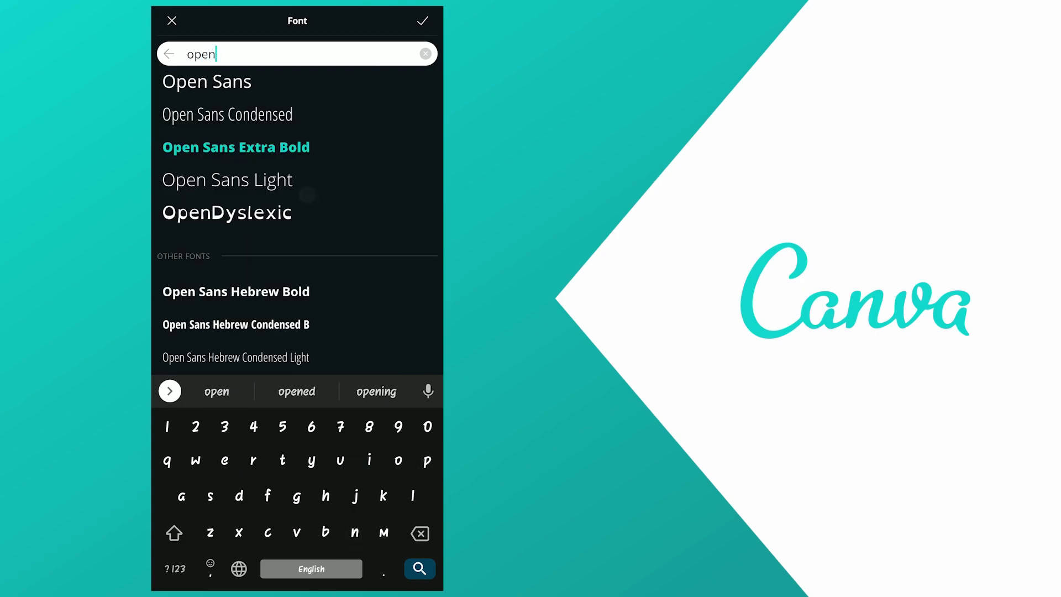
{"action": "left_click", "coordinate": [422, 201]}
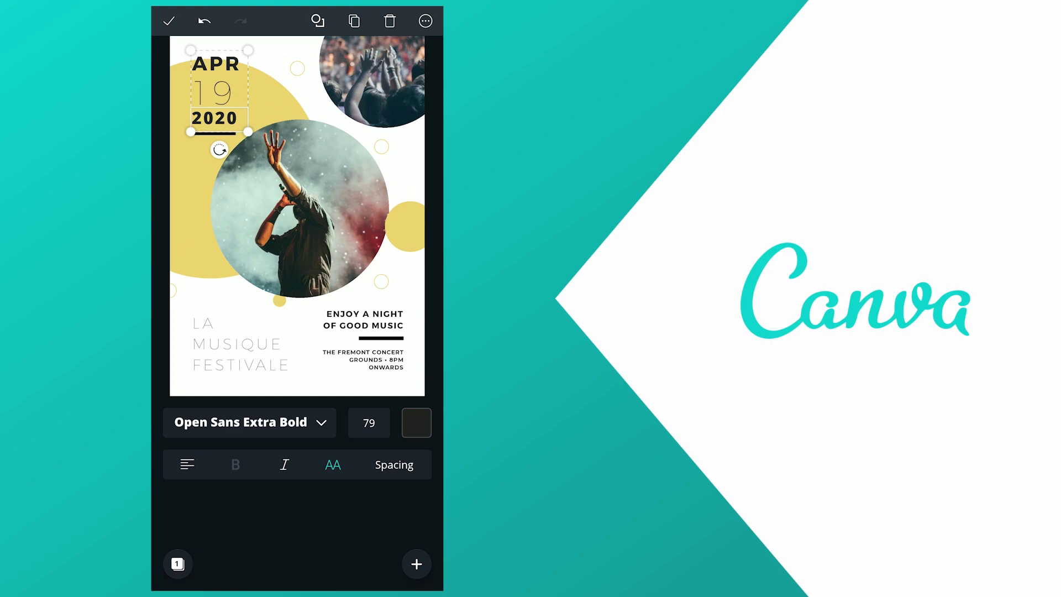
Step: Toggle italic on and off for the year 2020, leaving it upright
{"action": "left_click", "coordinate": [284, 465]}
{"action": "left_click", "coordinate": [292, 470]}
{"action": "left_click", "coordinate": [284, 464]}
Step: Try Open Sans Extra Bold and 5mikrodots on the day number 19, then settle on ABeeZee
{"action": "left_click", "coordinate": [219, 92]}
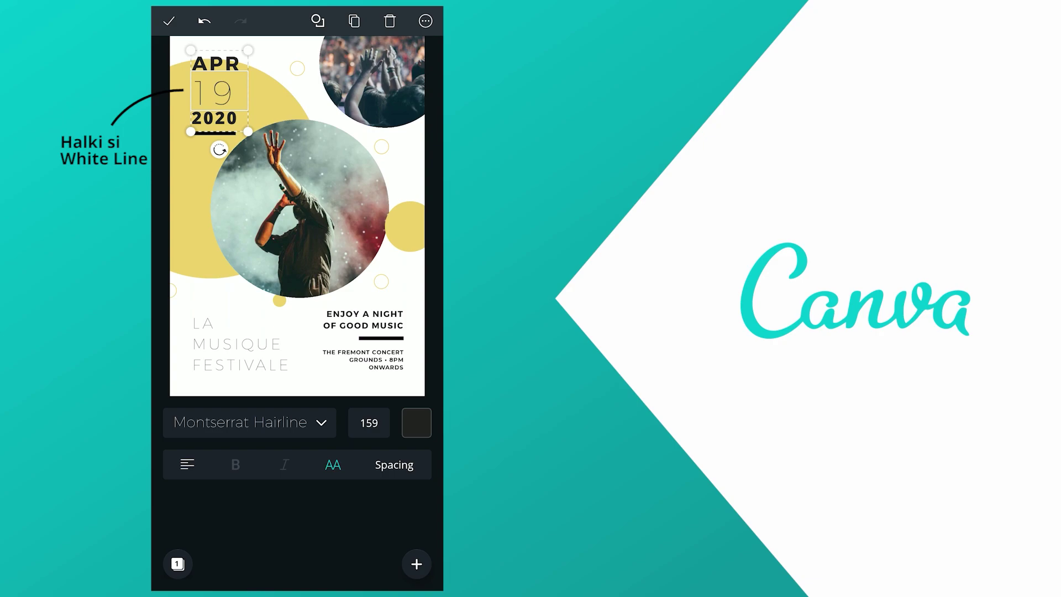
{"action": "left_click", "coordinate": [314, 422]}
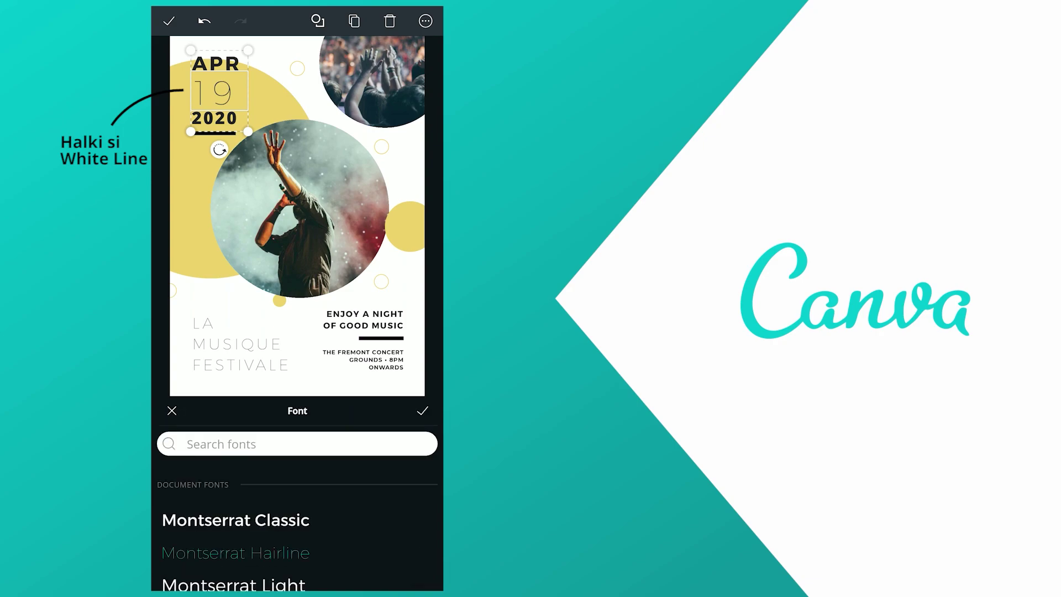
{"action": "left_click_drag", "start_coordinate": [322, 516], "coordinate": [339, 436]}
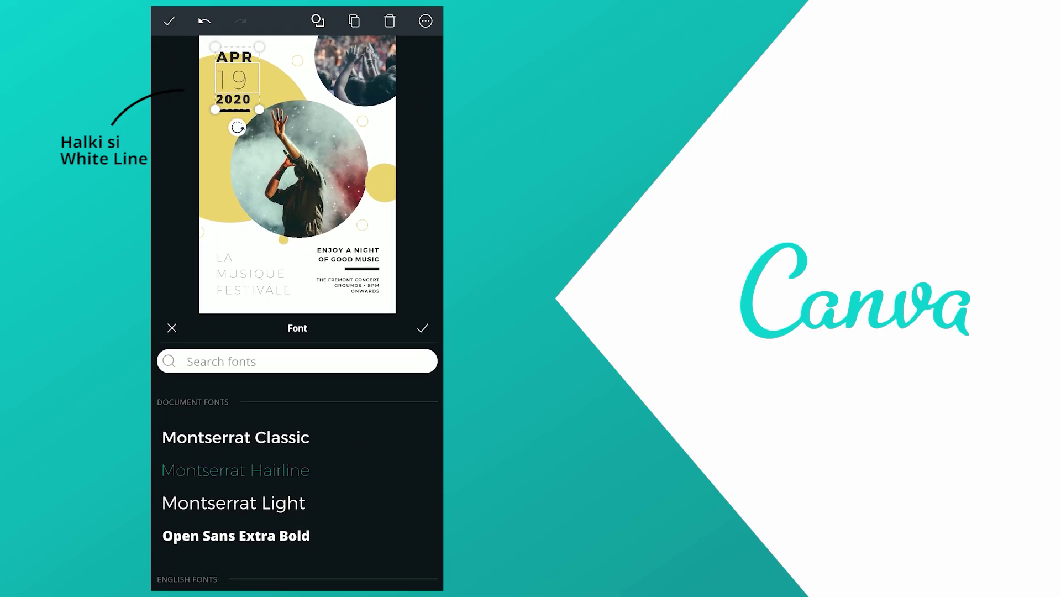
{"action": "left_click", "coordinate": [236, 535]}
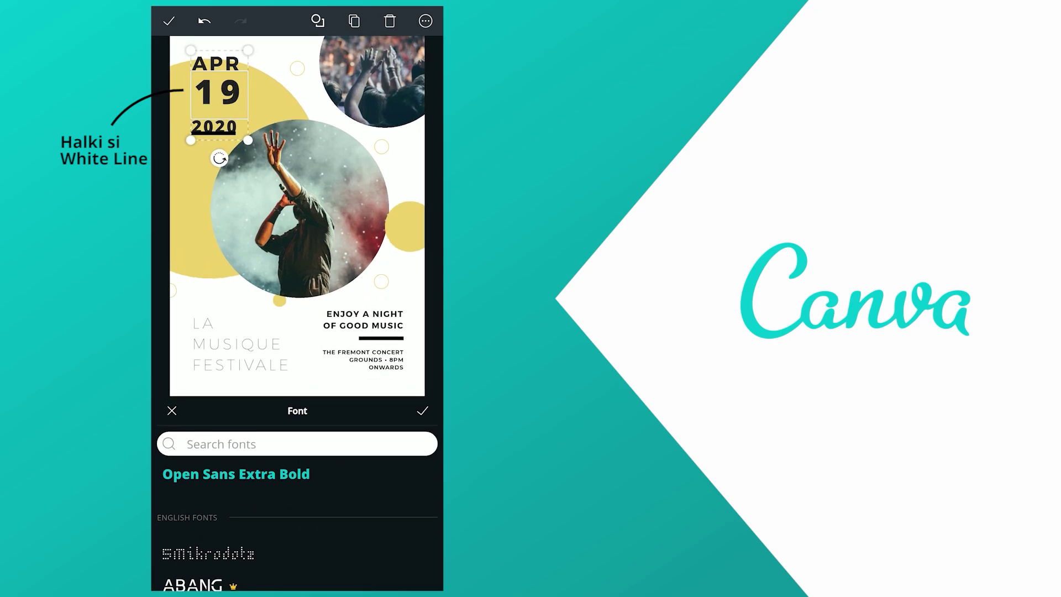
{"action": "scroll", "coordinate": [297, 525], "scroll_direction": "down", "scroll_amount": 3}
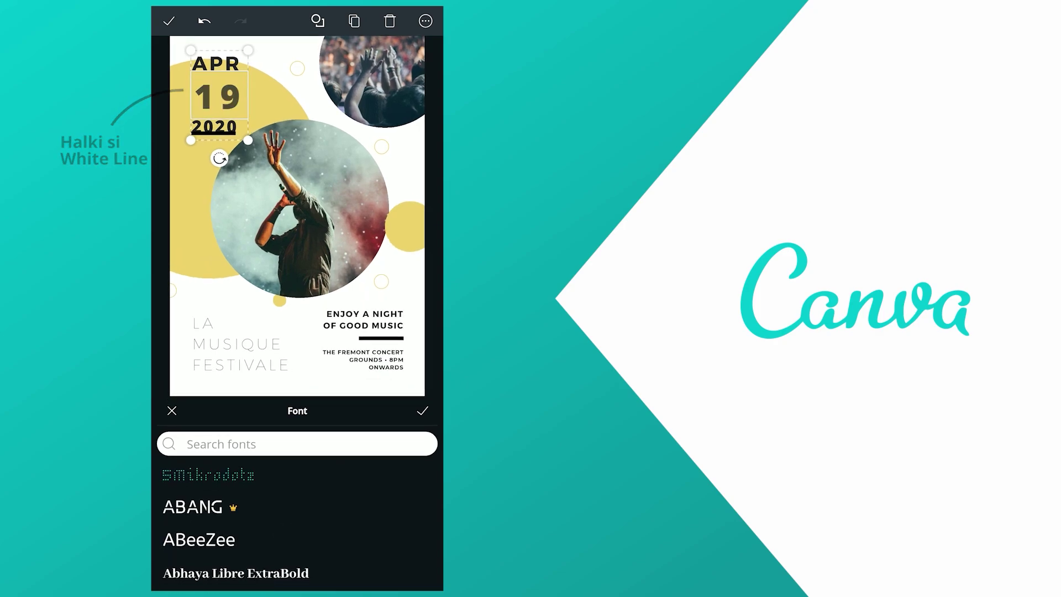
{"action": "left_click", "coordinate": [207, 474]}
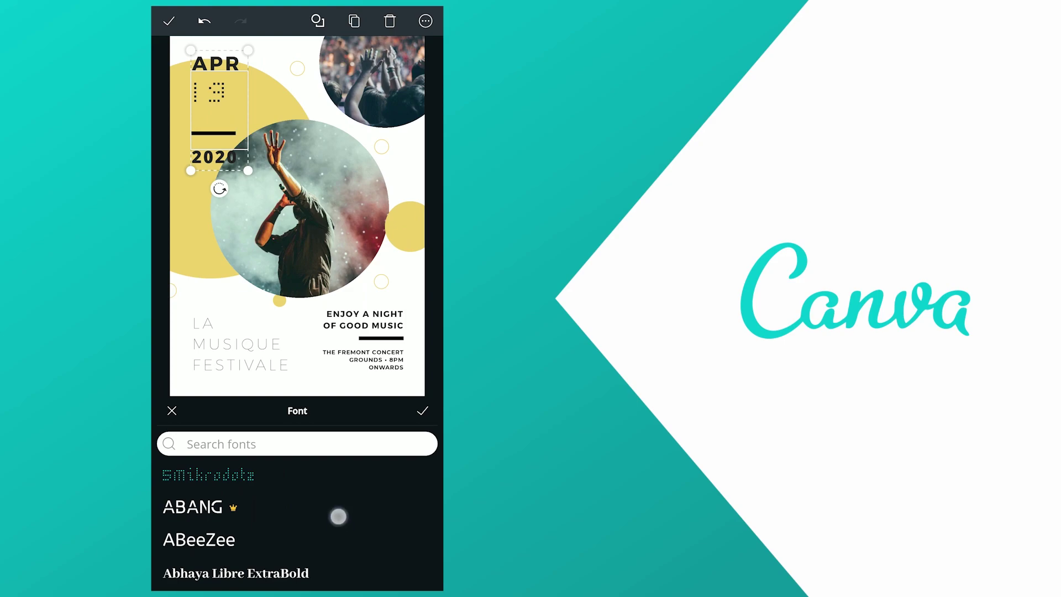
{"action": "left_click_drag", "start_coordinate": [336, 513], "coordinate": [335, 419]}
{"action": "left_click", "coordinate": [295, 463]}
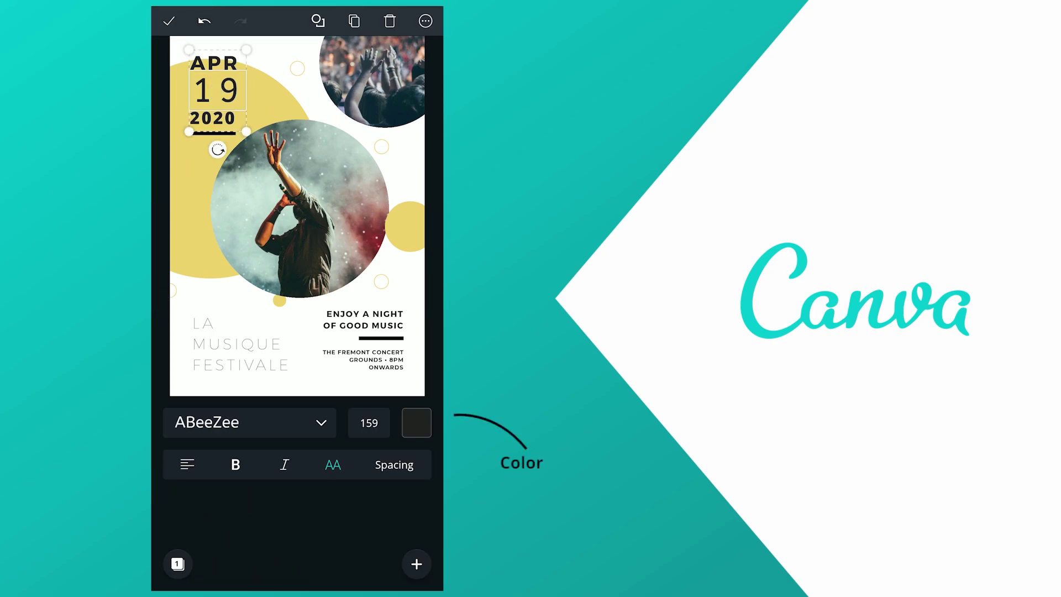
{"action": "left_click_drag", "start_coordinate": [371, 480], "coordinate": [374, 401]}
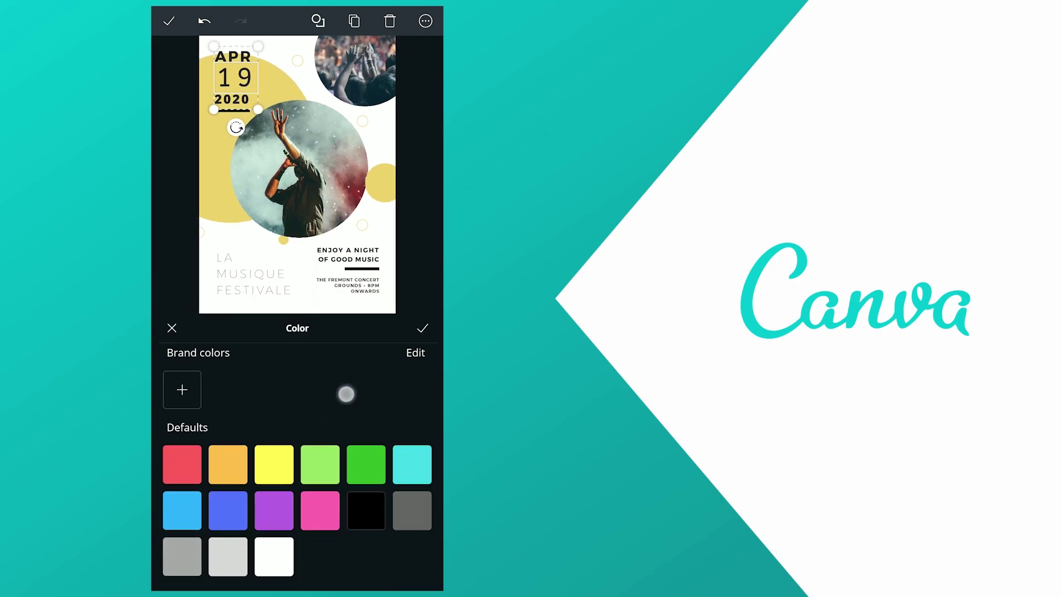
{"action": "left_click", "coordinate": [227, 509]}
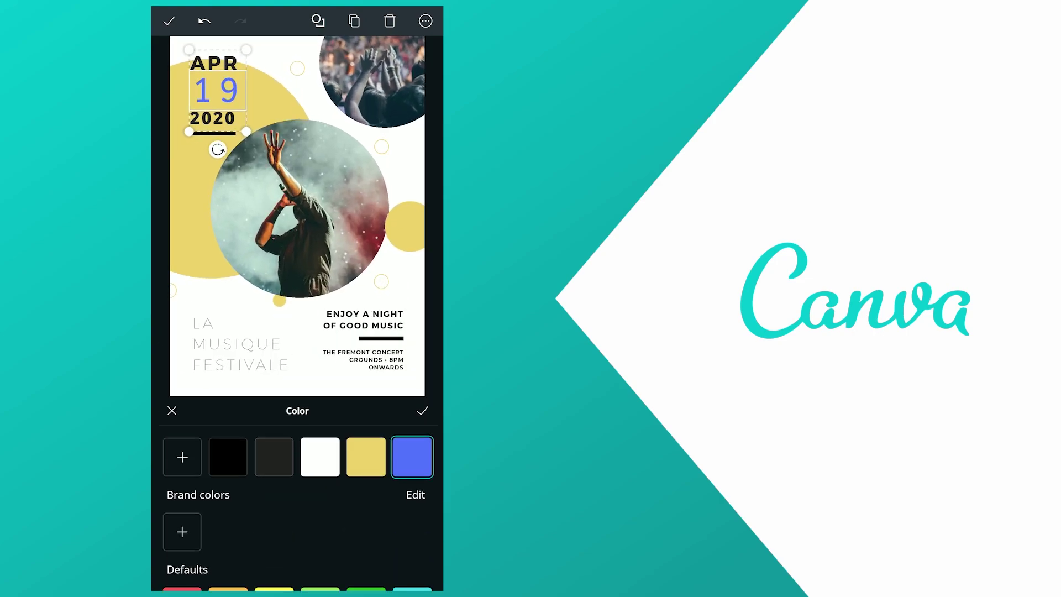
{"action": "left_click", "coordinate": [273, 456]}
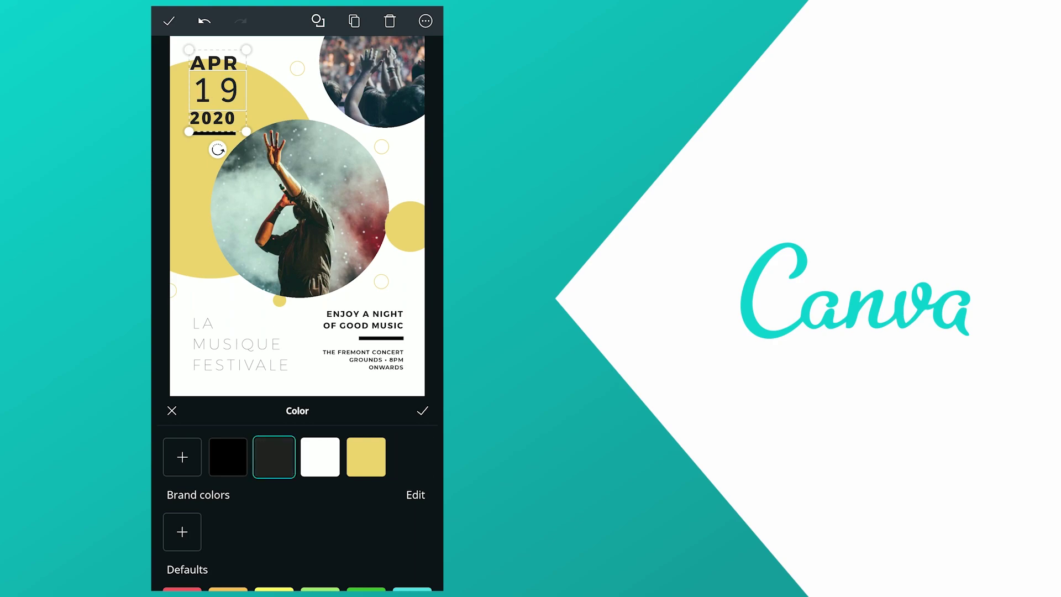
{"action": "left_click", "coordinate": [434, 200]}
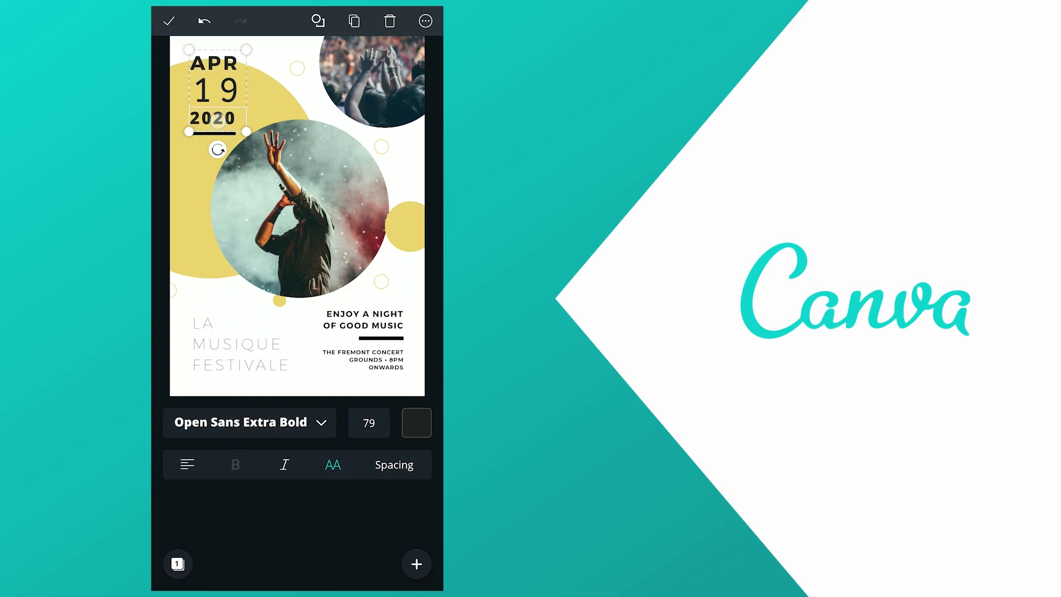
Step: Give the APR 19 2020 date text letter spacing 0.2 and line height 1.5
{"action": "left_click", "coordinate": [232, 61]}
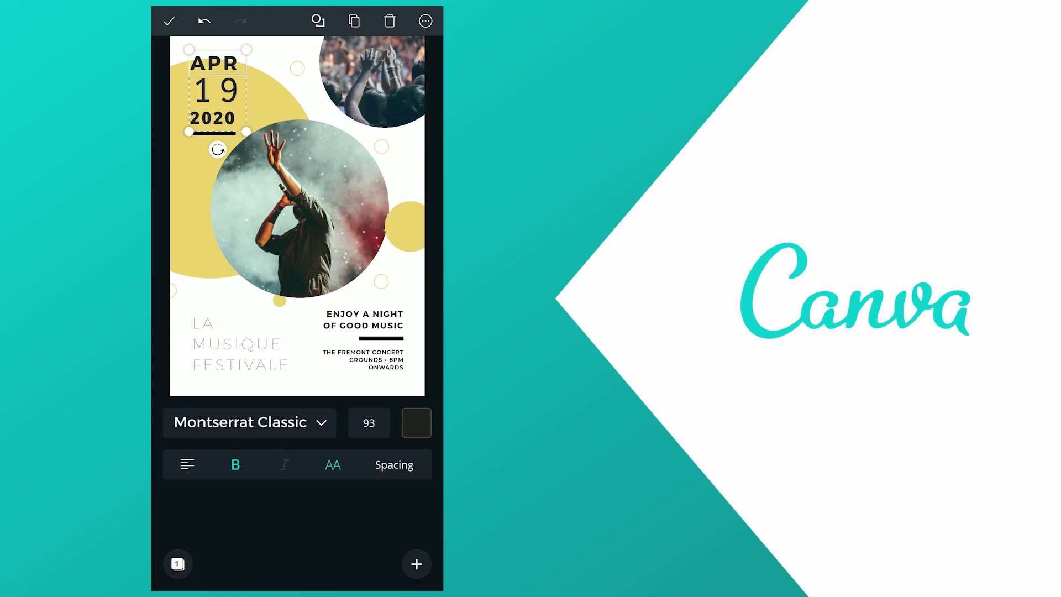
{"action": "left_click", "coordinate": [407, 469]}
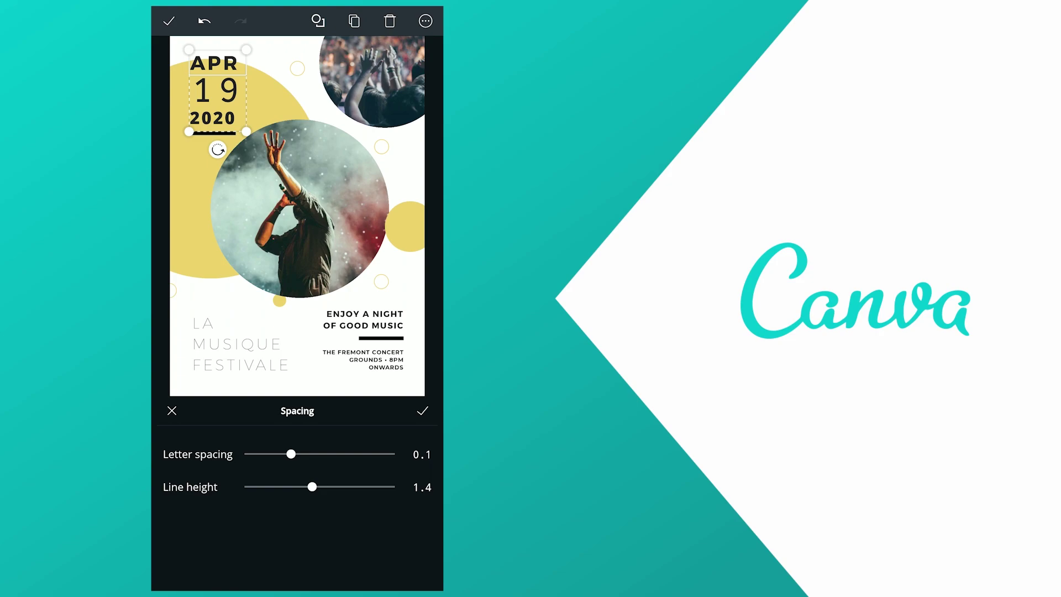
{"action": "mouse_move", "coordinate": [290, 453]}
{"action": "left_mouse_down"}
{"action": "mouse_move", "coordinate": [309, 453]}
{"action": "mouse_move", "coordinate": [298, 453]}
{"action": "mouse_move", "coordinate": [318, 486]}
{"action": "left_mouse_up"}
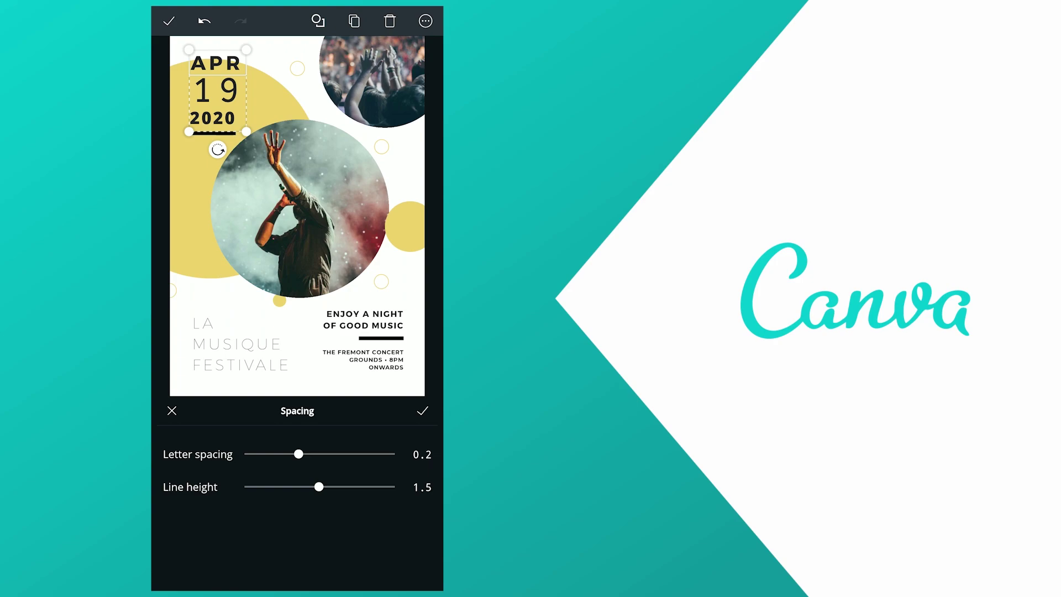
{"action": "left_click_drag", "start_coordinate": [318, 486], "coordinate": [317, 486]}
{"action": "left_click", "coordinate": [422, 410]}
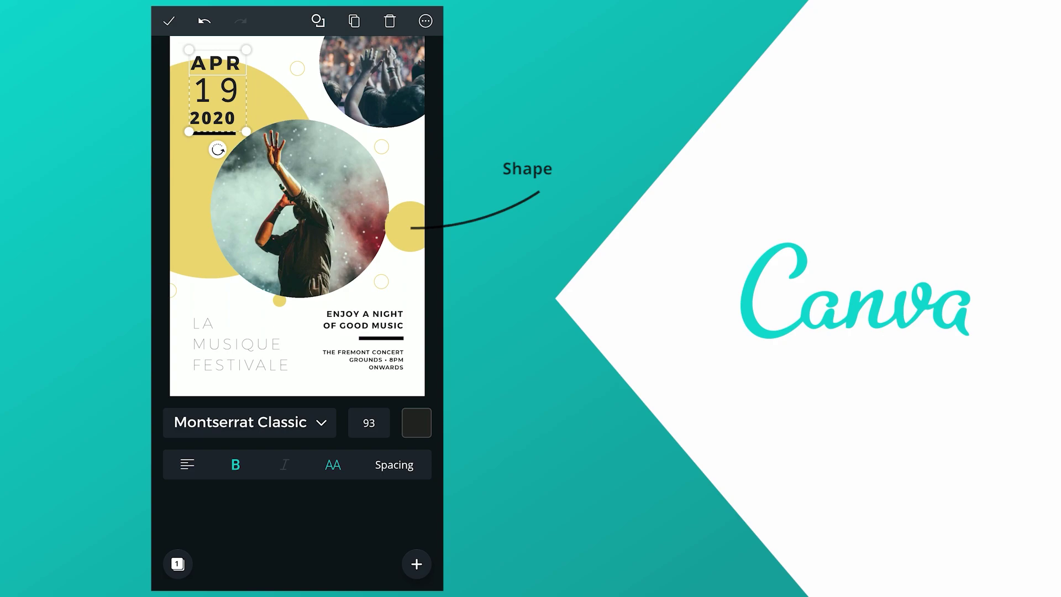
Step: Change the small right-hand yellow circle and the large circle behind the date to red
{"action": "left_click", "coordinate": [411, 227]}
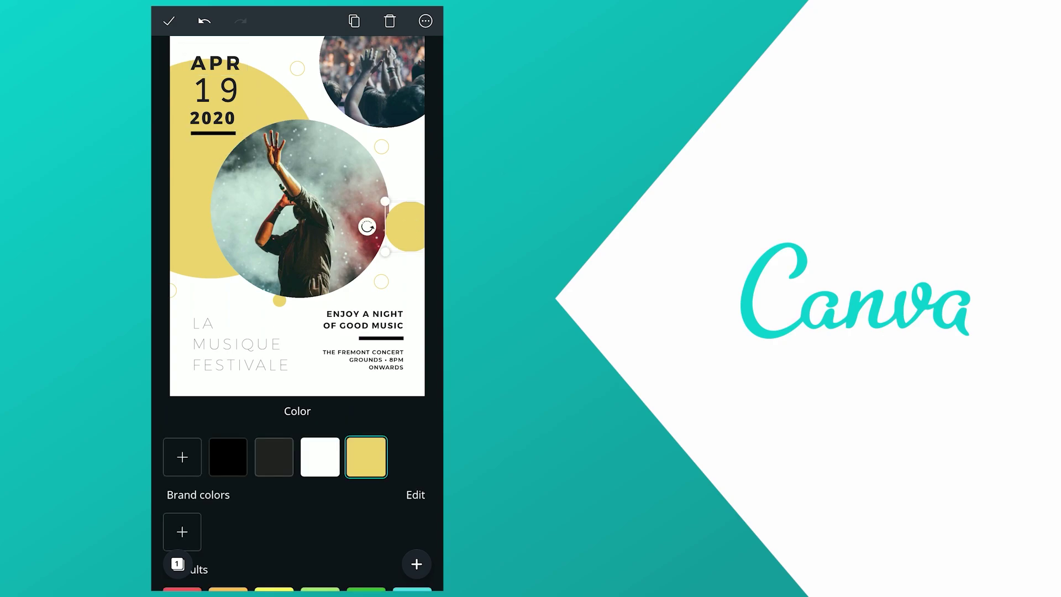
{"action": "scroll", "coordinate": [297, 497], "scroll_direction": "down", "scroll_amount": 5}
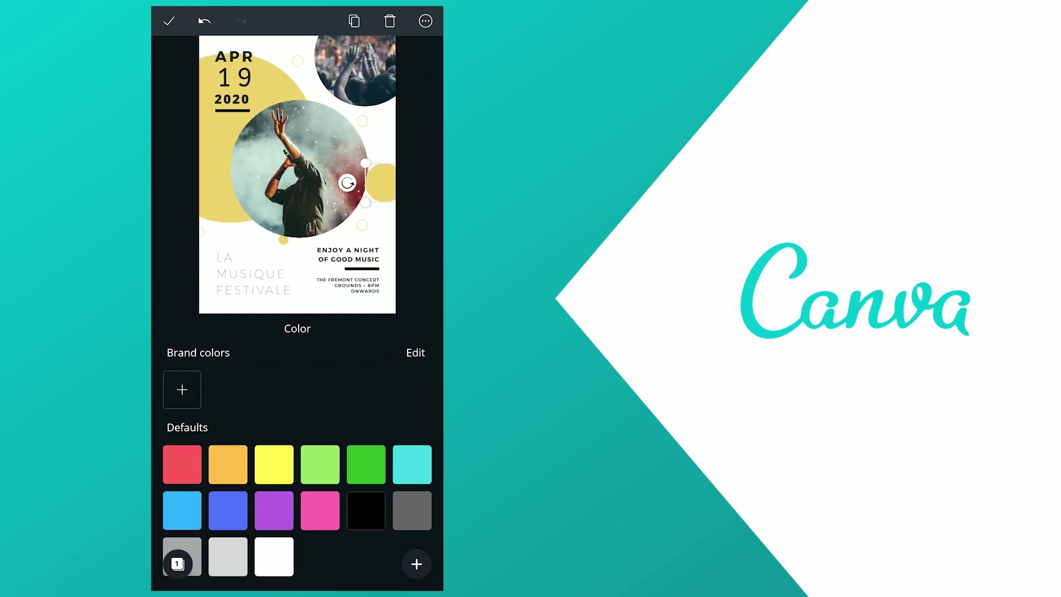
{"action": "left_click", "coordinate": [182, 464]}
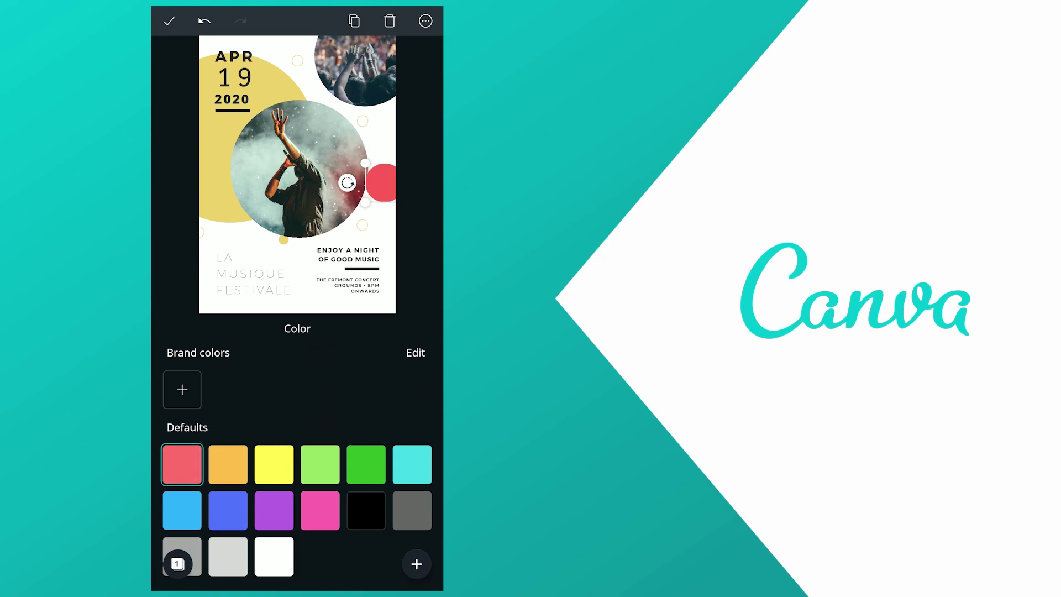
{"action": "scroll", "coordinate": [367, 419], "scroll_direction": "up", "scroll_amount": 5}
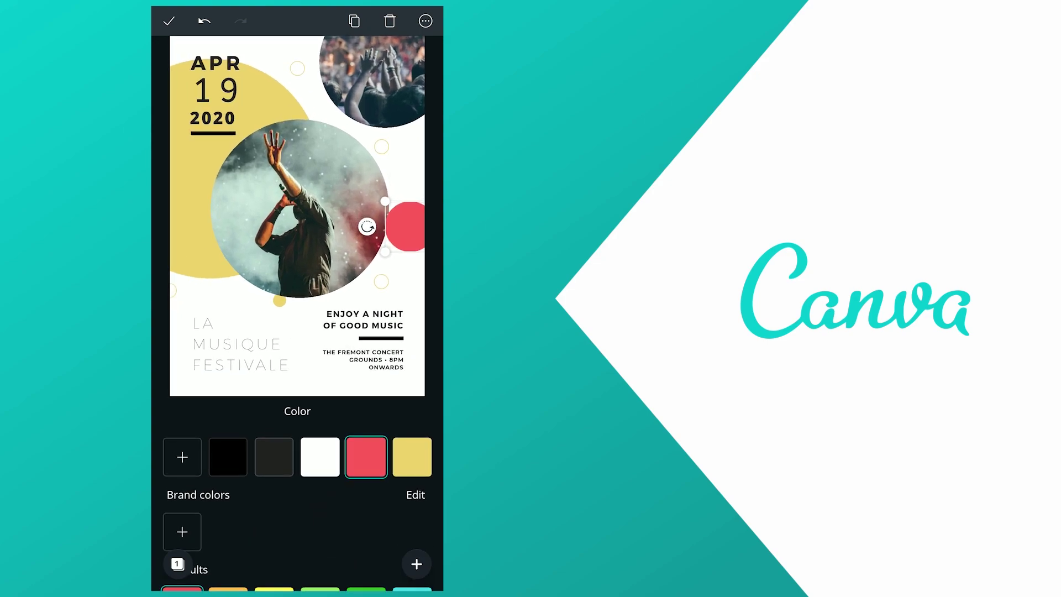
{"action": "left_click", "coordinate": [190, 232]}
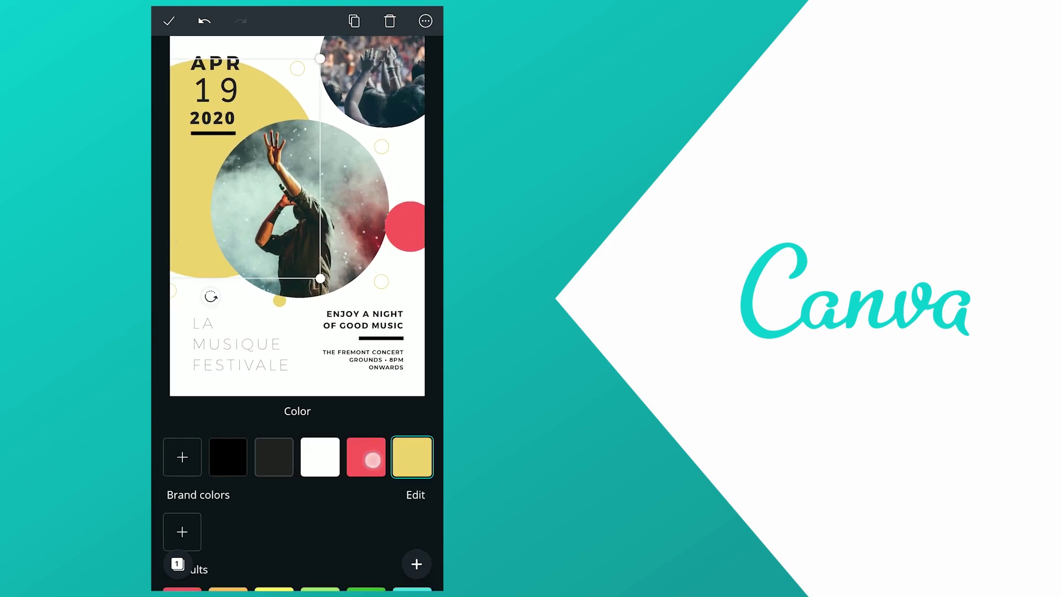
{"action": "left_click", "coordinate": [366, 456]}
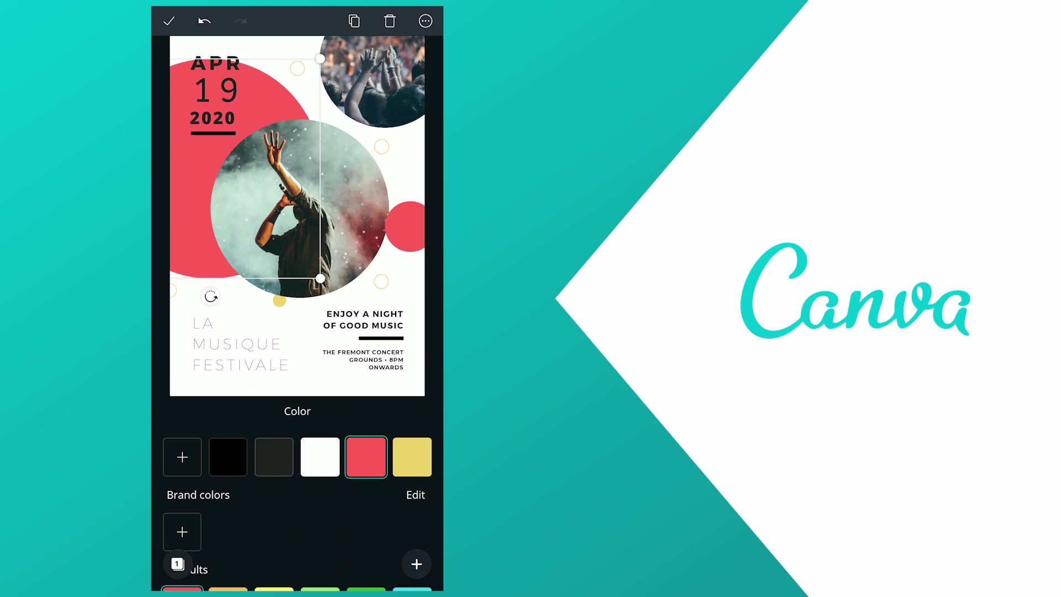
{"action": "left_click", "coordinate": [168, 21]}
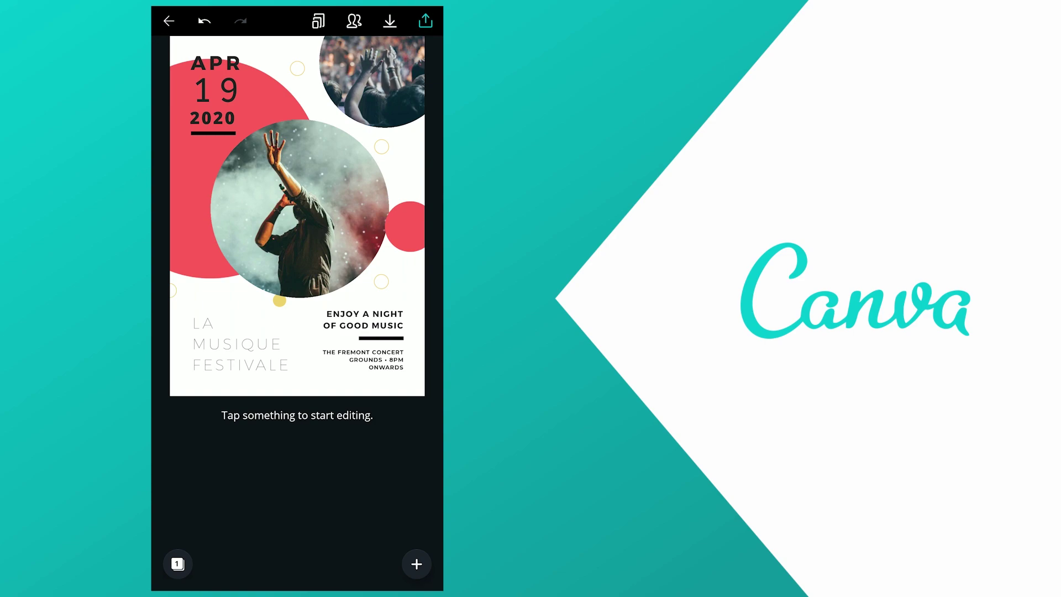
{"action": "left_click", "coordinate": [418, 164]}
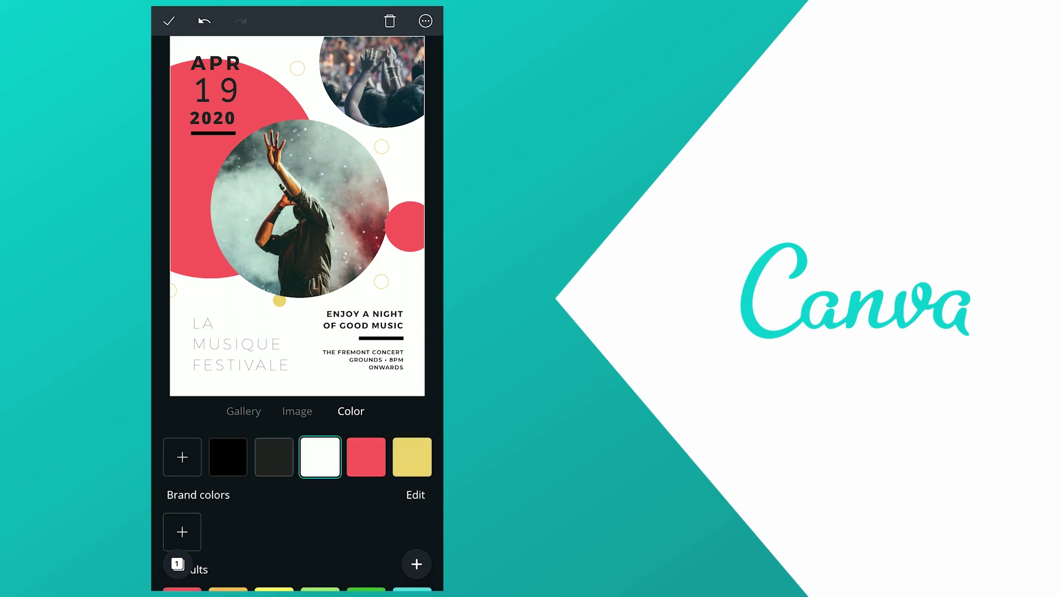
Step: Try dark gray and yellow on the poster background, then return it to white
{"action": "scroll", "coordinate": [298, 497], "scroll_direction": "down", "scroll_amount": 3}
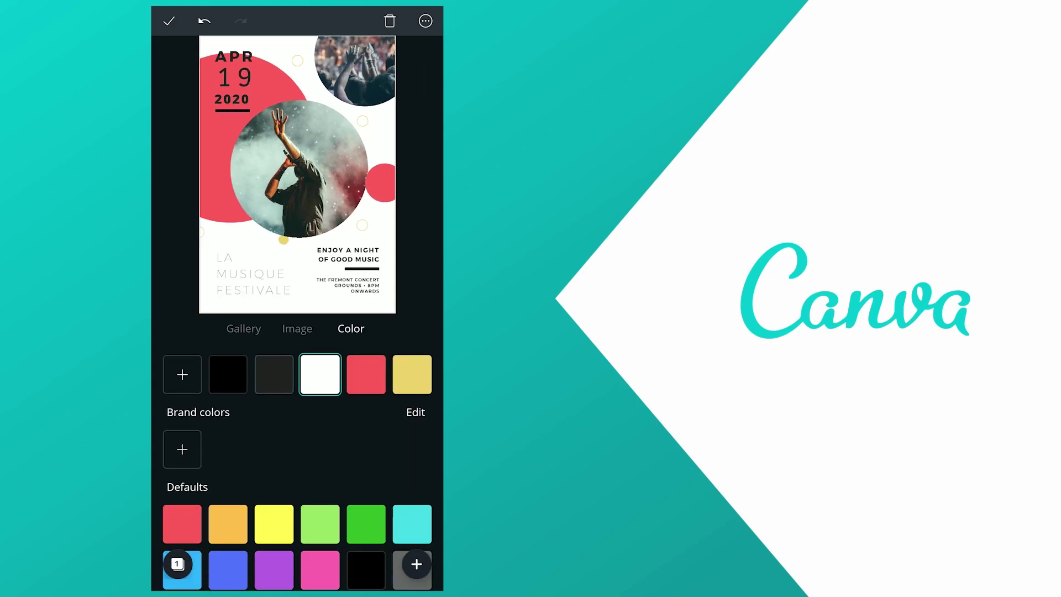
{"action": "left_click_drag", "start_coordinate": [363, 453], "coordinate": [367, 478]}
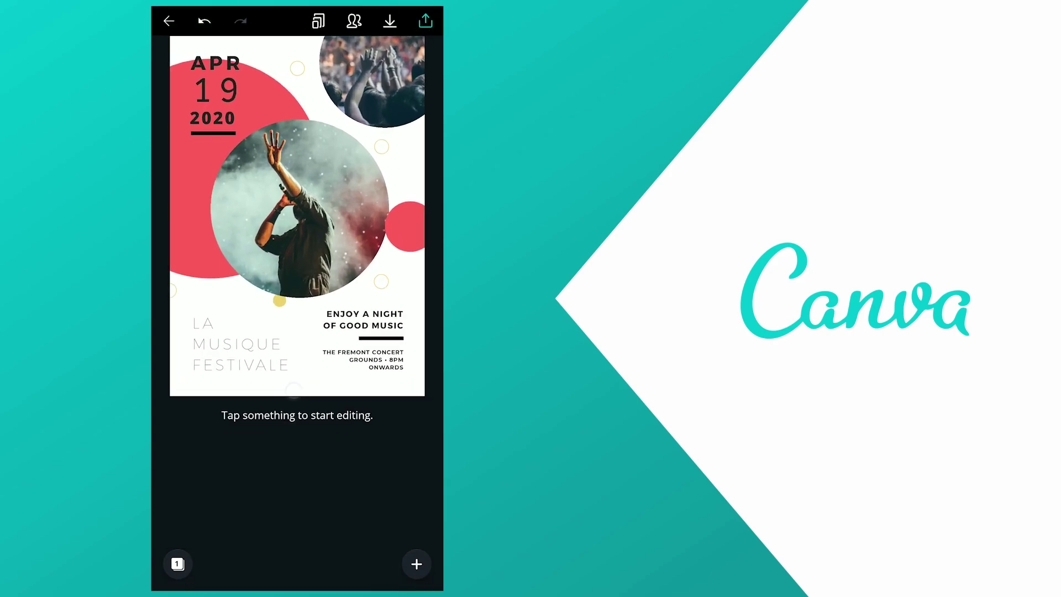
{"action": "left_click", "coordinate": [423, 430]}
{"action": "mouse_move", "coordinate": [387, 431]}
{"action": "left_mouse_down"}
{"action": "mouse_move", "coordinate": [396, 350]}
{"action": "mouse_move", "coordinate": [339, 443]}
{"action": "left_mouse_up"}
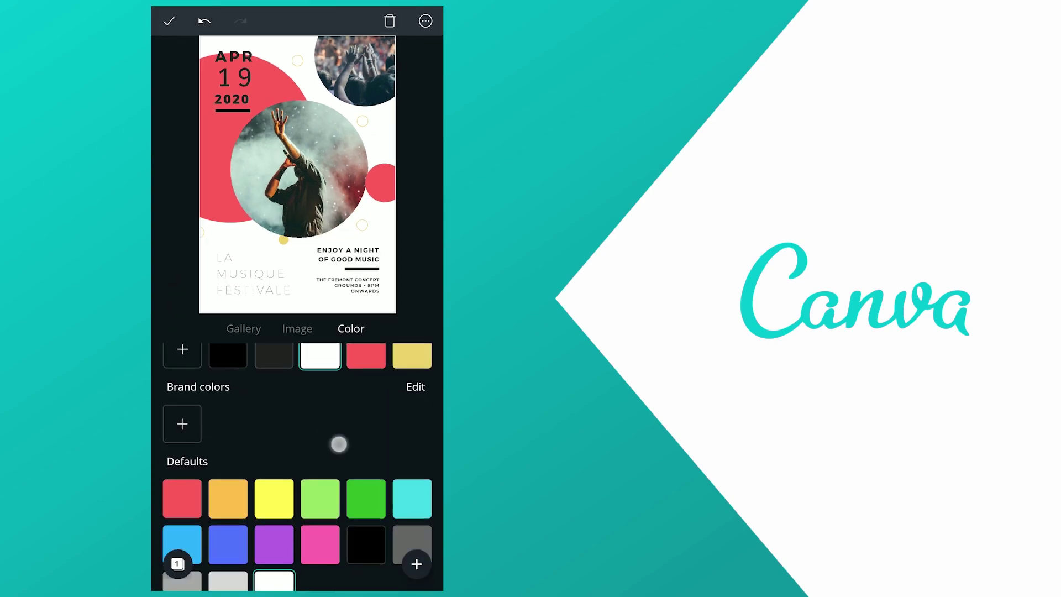
{"action": "left_click", "coordinate": [271, 460]}
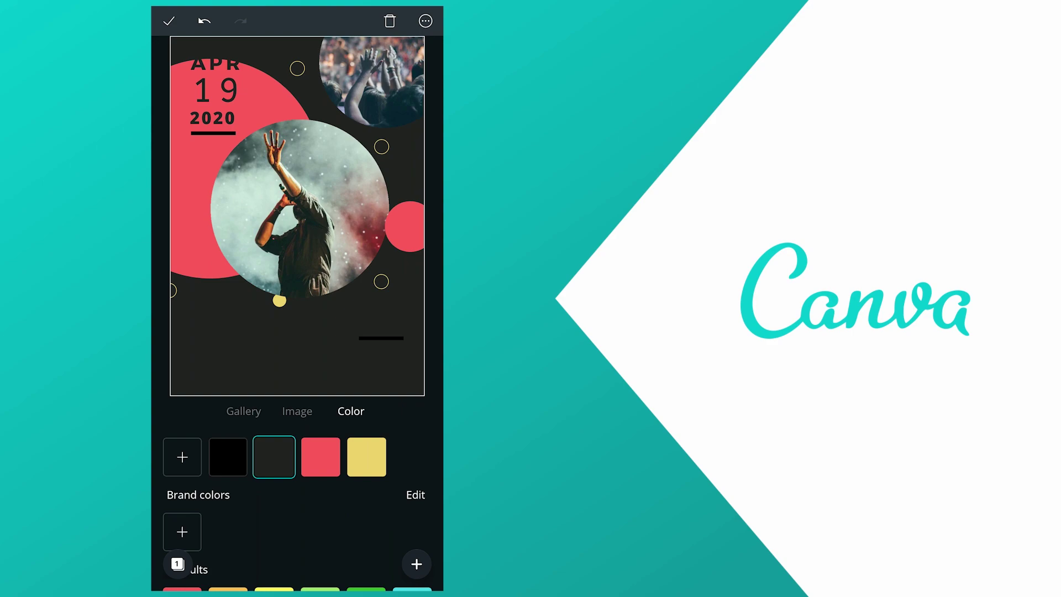
{"action": "left_click", "coordinate": [381, 462]}
{"action": "left_click_drag", "start_coordinate": [362, 416], "coordinate": [362, 332]}
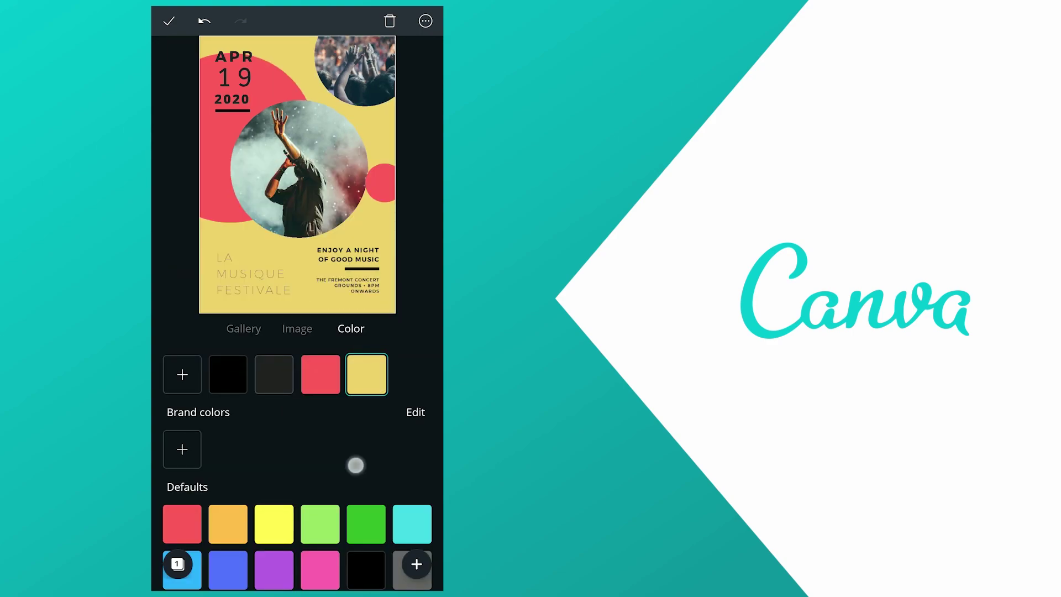
{"action": "left_click_drag", "start_coordinate": [355, 464], "coordinate": [394, 346]}
{"action": "left_click", "coordinate": [273, 556]}
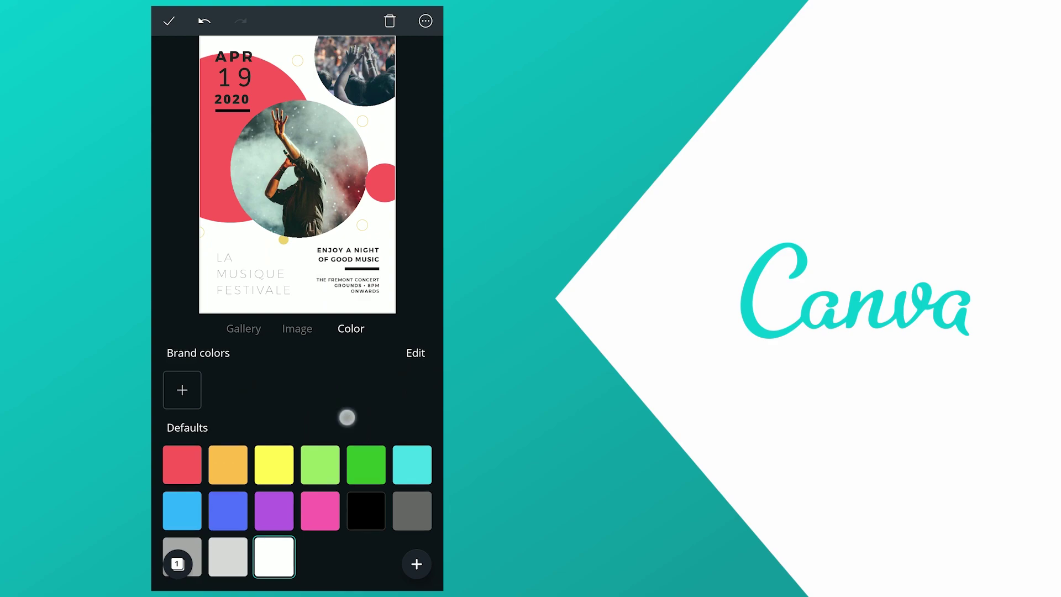
{"action": "left_click_drag", "start_coordinate": [347, 416], "coordinate": [347, 499]}
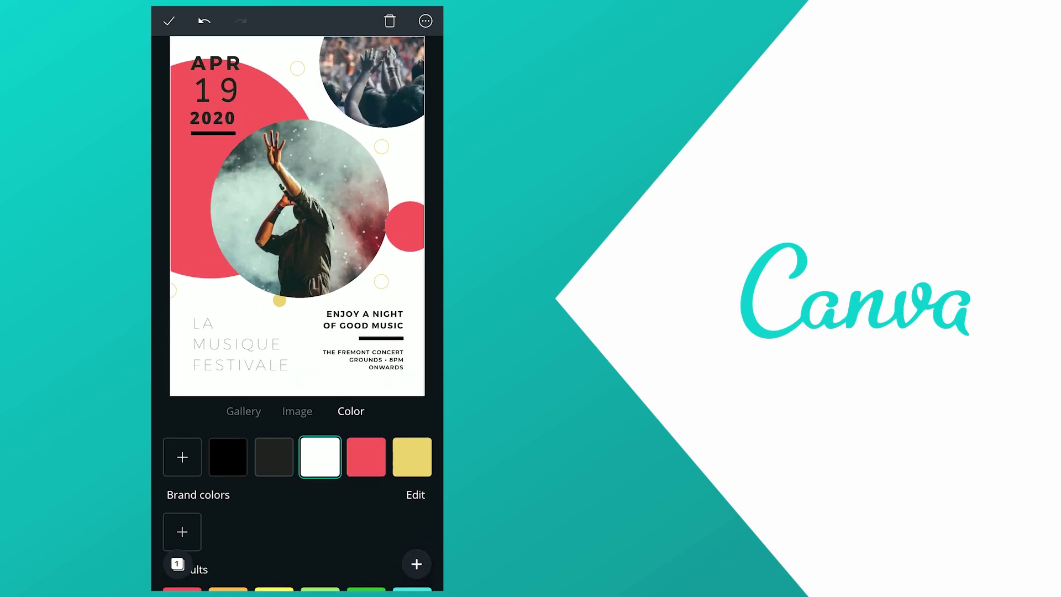
Step: Set the warm hands-up crowd photo as background, faded to transparency 57
{"action": "left_click", "coordinate": [301, 410]}
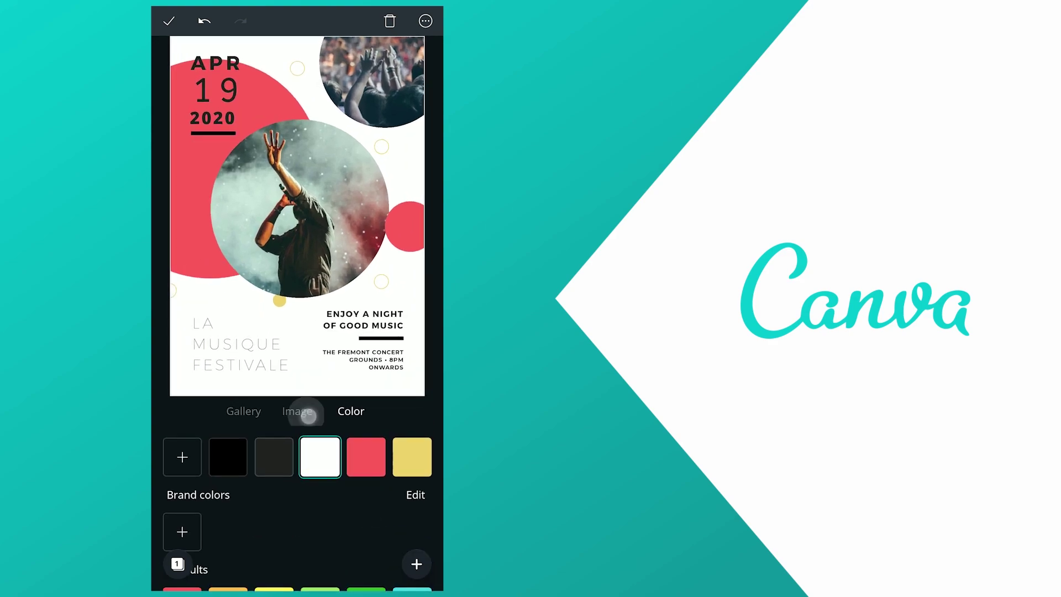
{"action": "left_click_drag", "start_coordinate": [297, 411], "coordinate": [298, 328]}
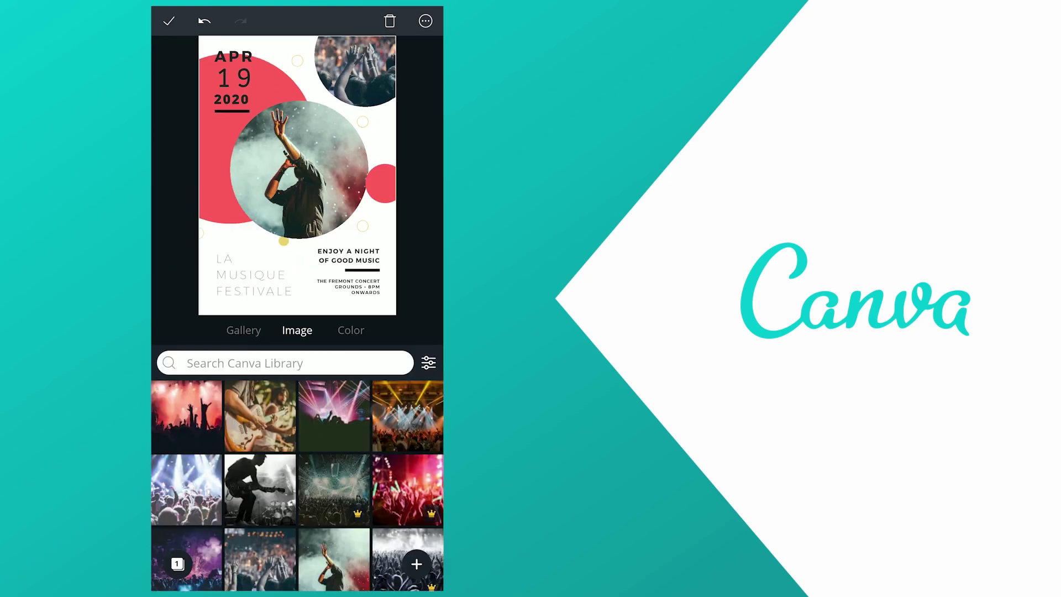
{"action": "scroll", "coordinate": [297, 481], "scroll_direction": "down", "scroll_amount": 5}
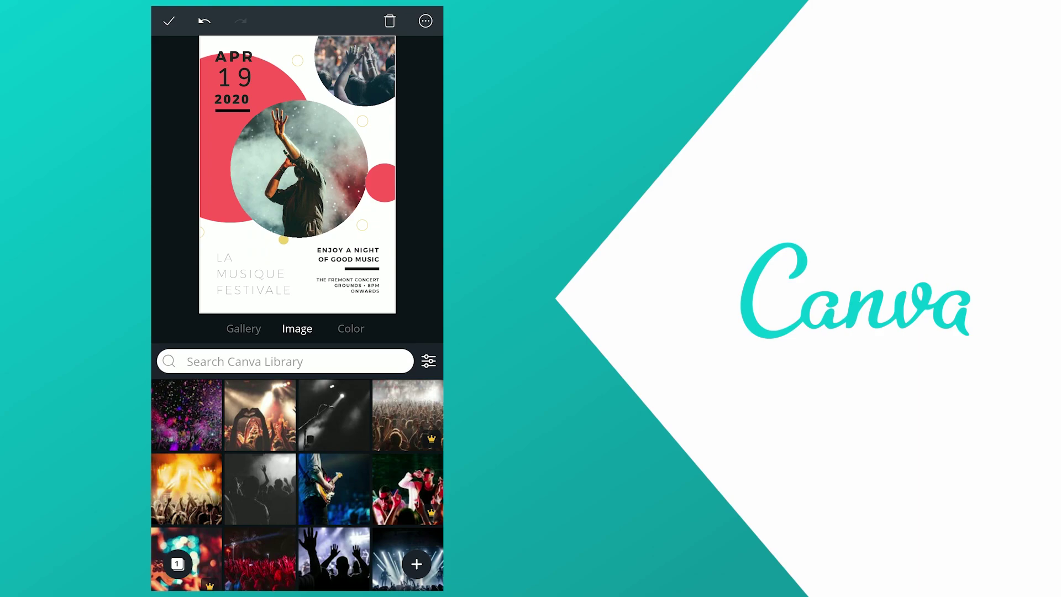
{"action": "scroll", "coordinate": [297, 484], "scroll_direction": "up", "scroll_amount": 5}
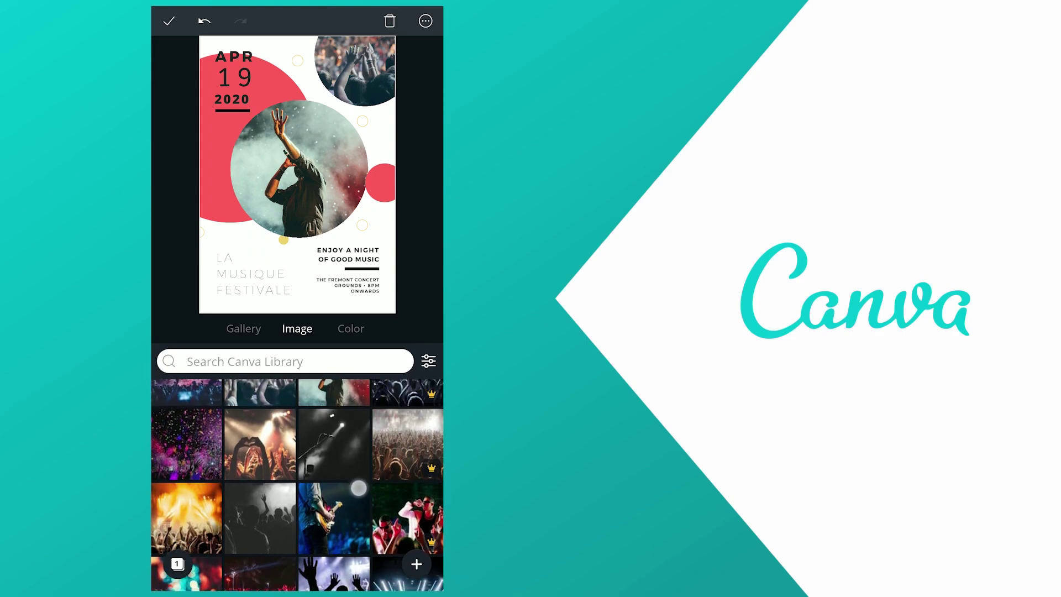
{"action": "left_click", "coordinate": [350, 468]}
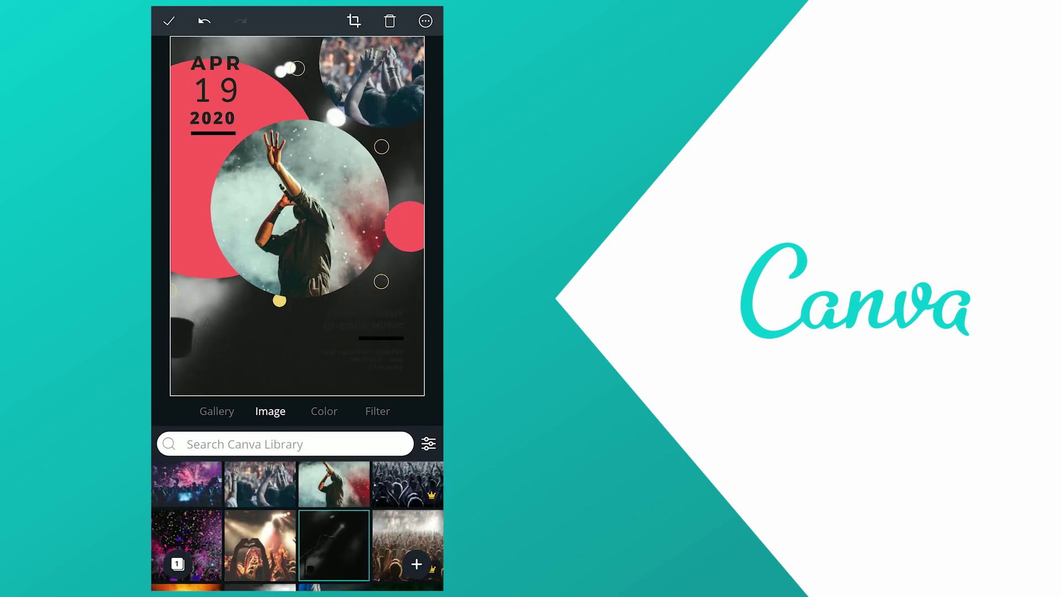
{"action": "left_click", "coordinate": [260, 545]}
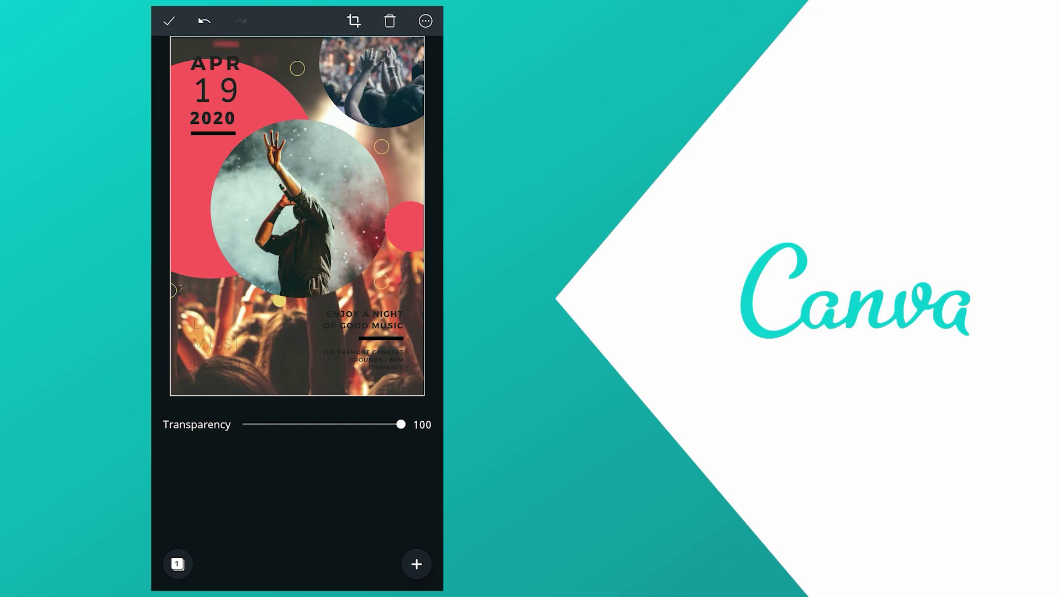
{"action": "left_click_drag", "start_coordinate": [400, 424], "coordinate": [332, 423]}
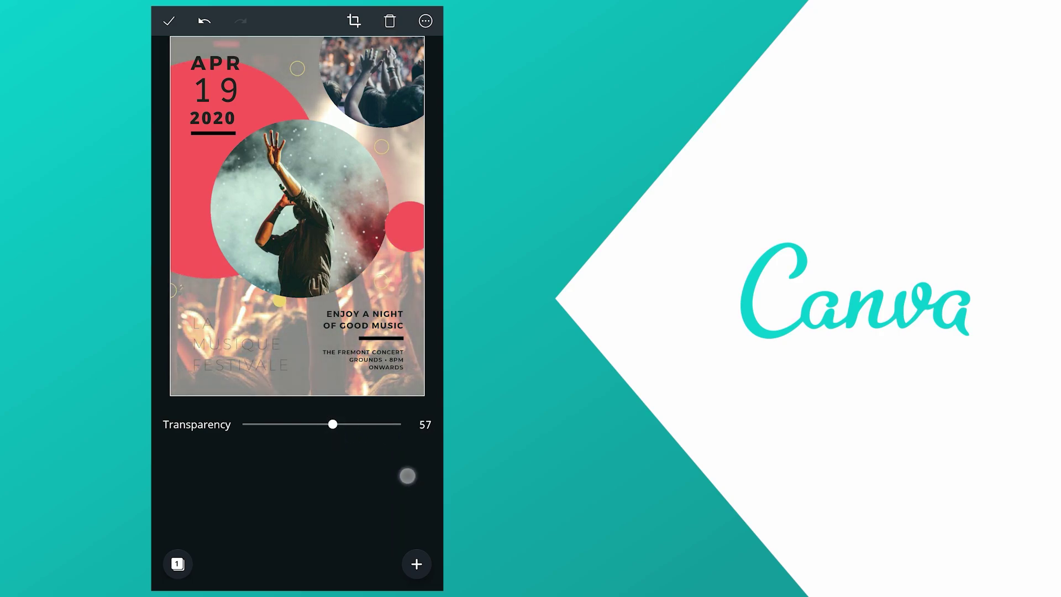
{"action": "left_click", "coordinate": [169, 21]}
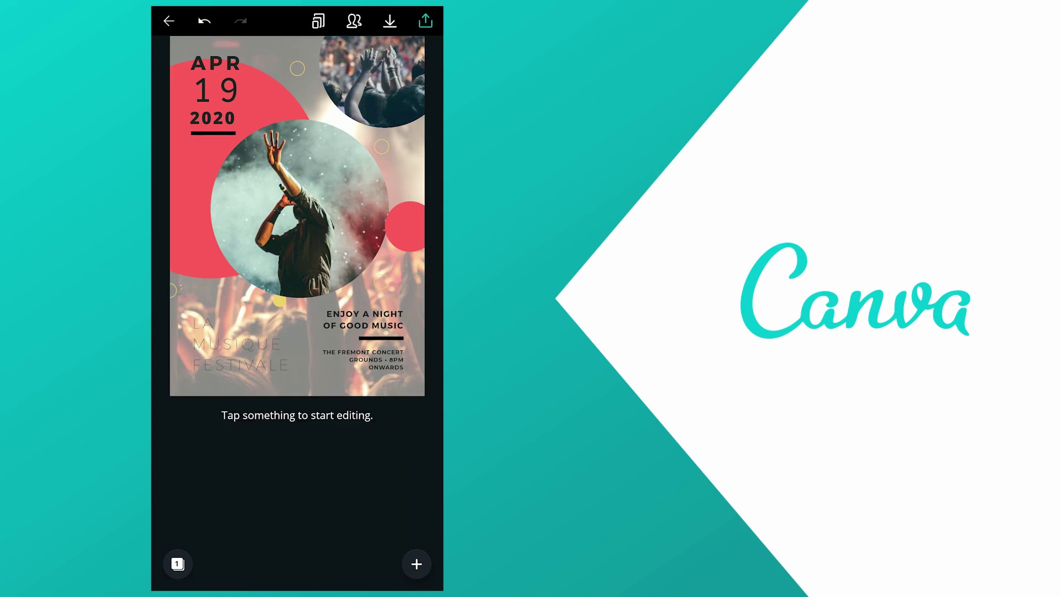
Step: Replace the crowd photo with a solid black background fill
{"action": "left_click", "coordinate": [429, 283]}
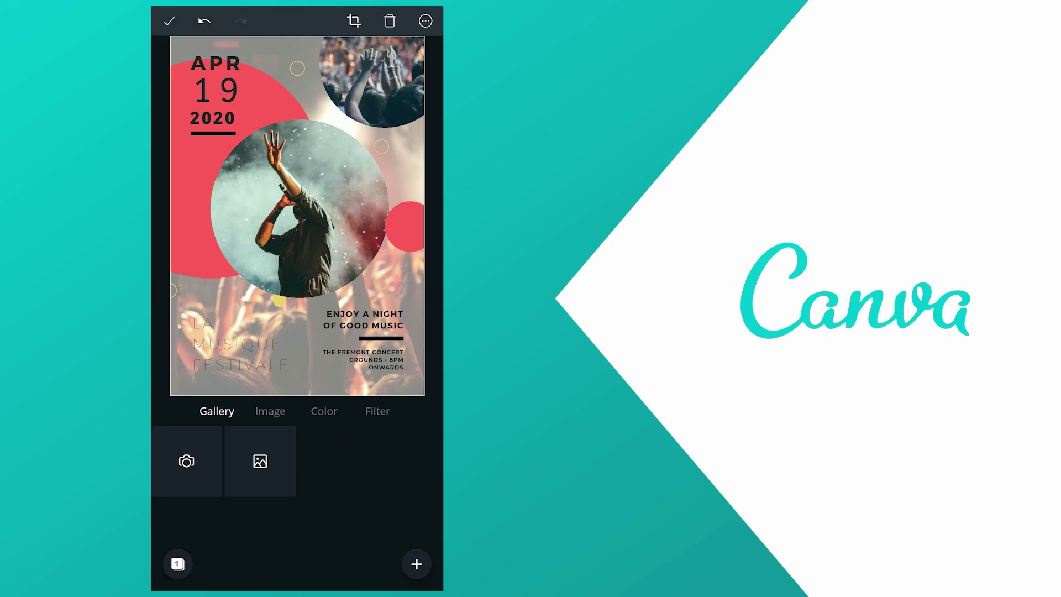
{"action": "left_click", "coordinate": [324, 411]}
{"action": "left_click", "coordinate": [244, 462]}
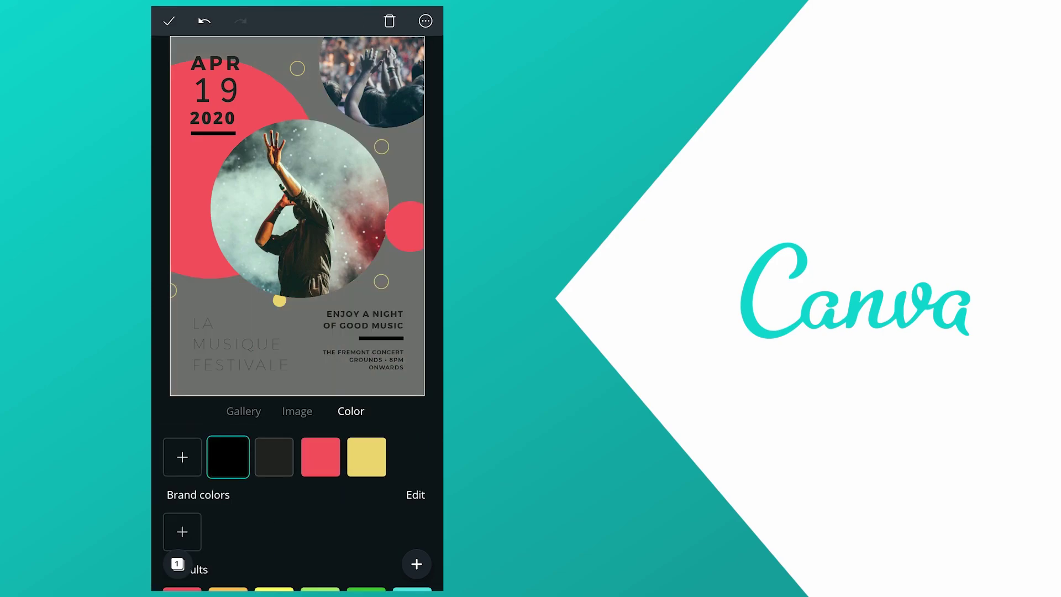
{"action": "left_click", "coordinate": [228, 456]}
Step: Set the black background's transparency to 100 so it is fully opaque
{"action": "left_click", "coordinate": [425, 21]}
{"action": "left_click", "coordinate": [384, 21]}
{"action": "left_click_drag", "start_coordinate": [332, 423], "coordinate": [400, 424]}
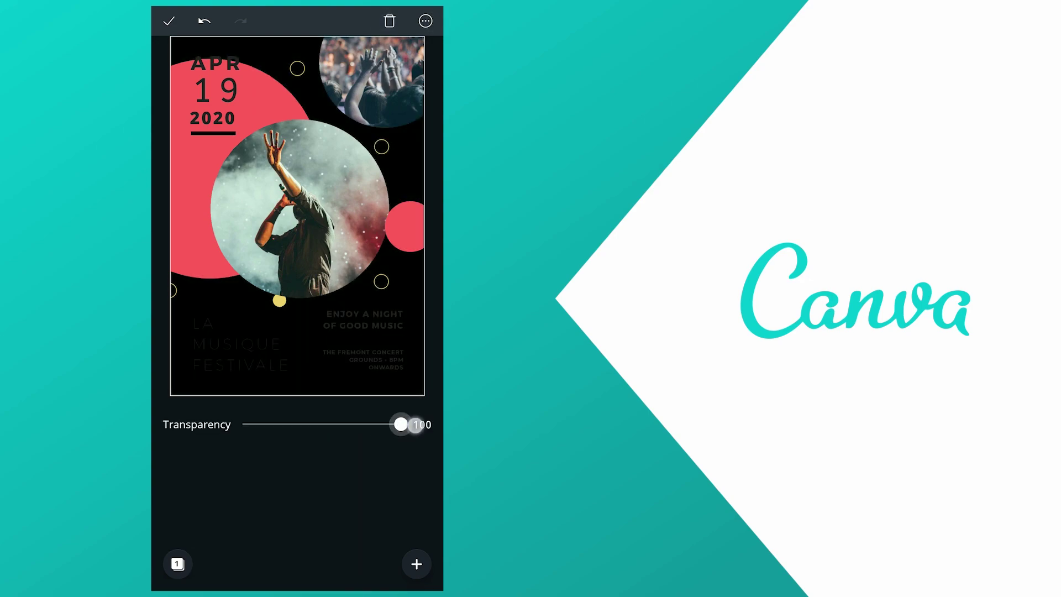
{"action": "left_click", "coordinate": [436, 304]}
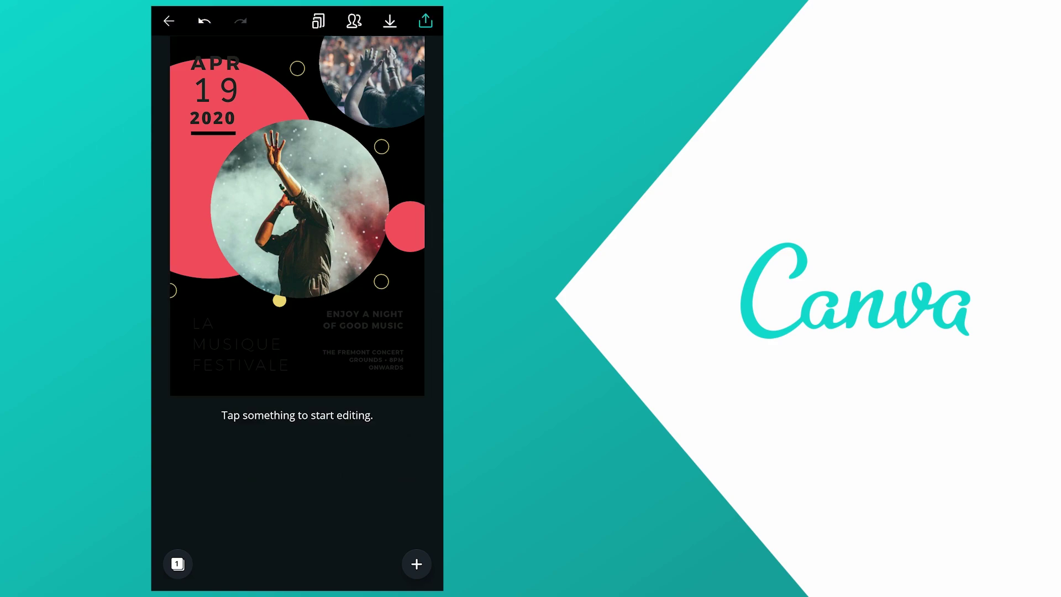
{"action": "left_click", "coordinate": [342, 381]}
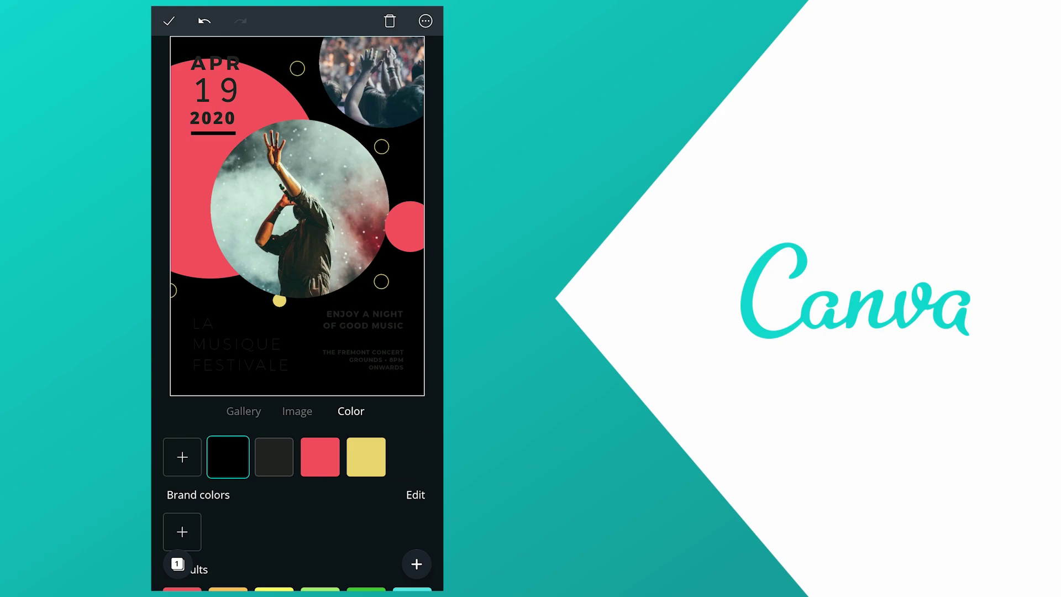
{"action": "left_click", "coordinate": [297, 411]}
Step: Set the blue-lit crowd photo as the poster background
{"action": "left_click_drag", "start_coordinate": [297, 498], "coordinate": [297, 420]}
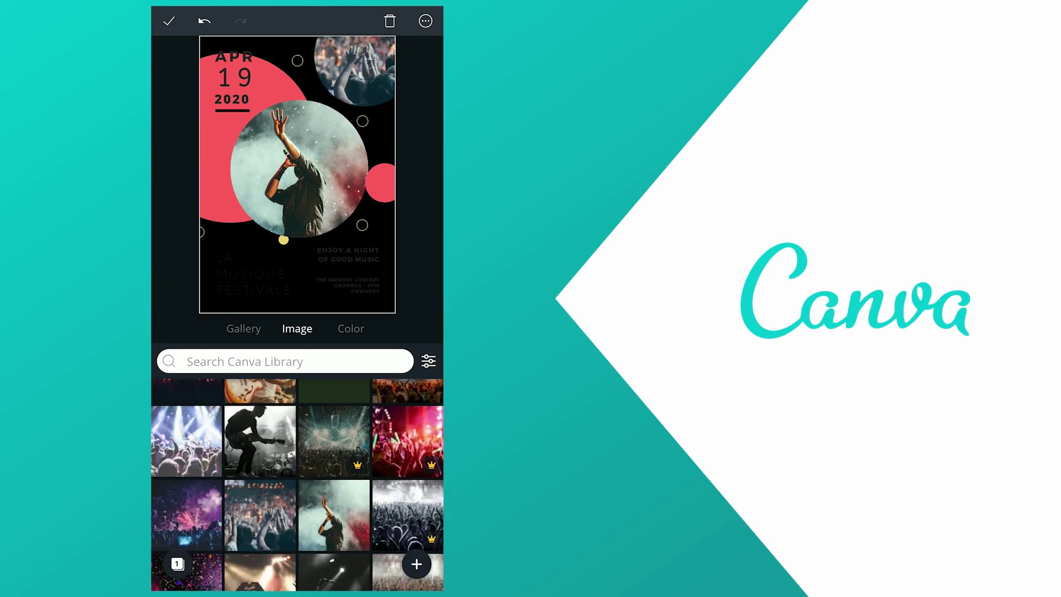
{"action": "left_click", "coordinate": [268, 514]}
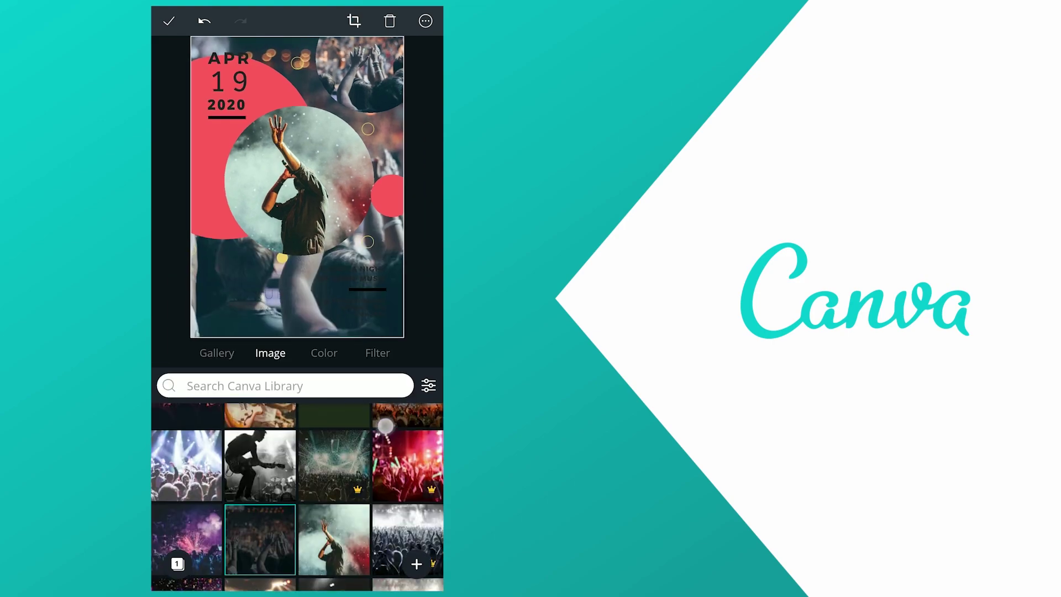
{"action": "left_click", "coordinate": [187, 523]}
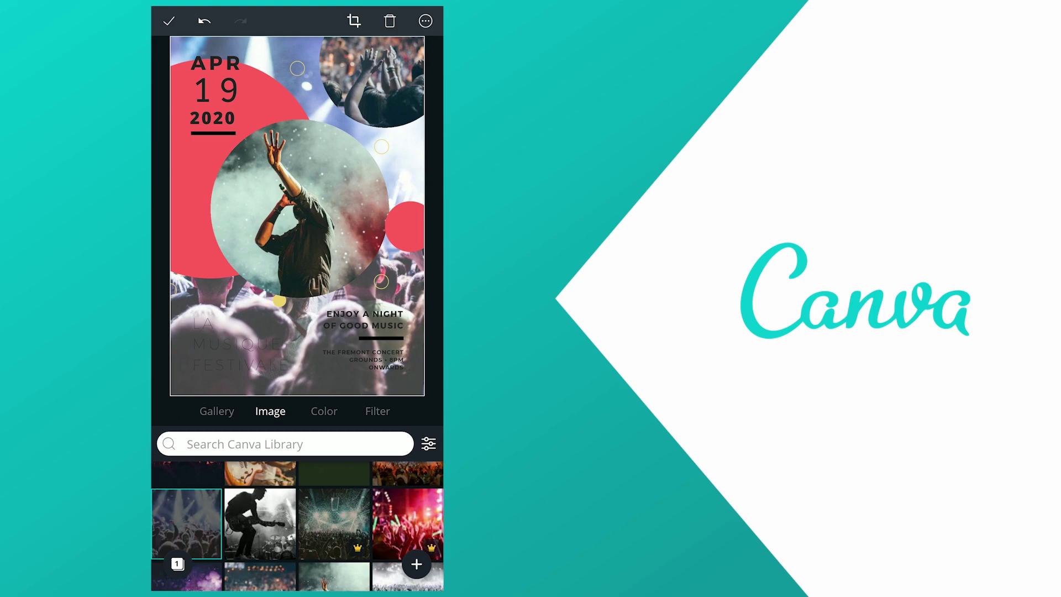
Step: Try the Retro filter on the background, then apply the Summer filter
{"action": "left_click", "coordinate": [377, 411]}
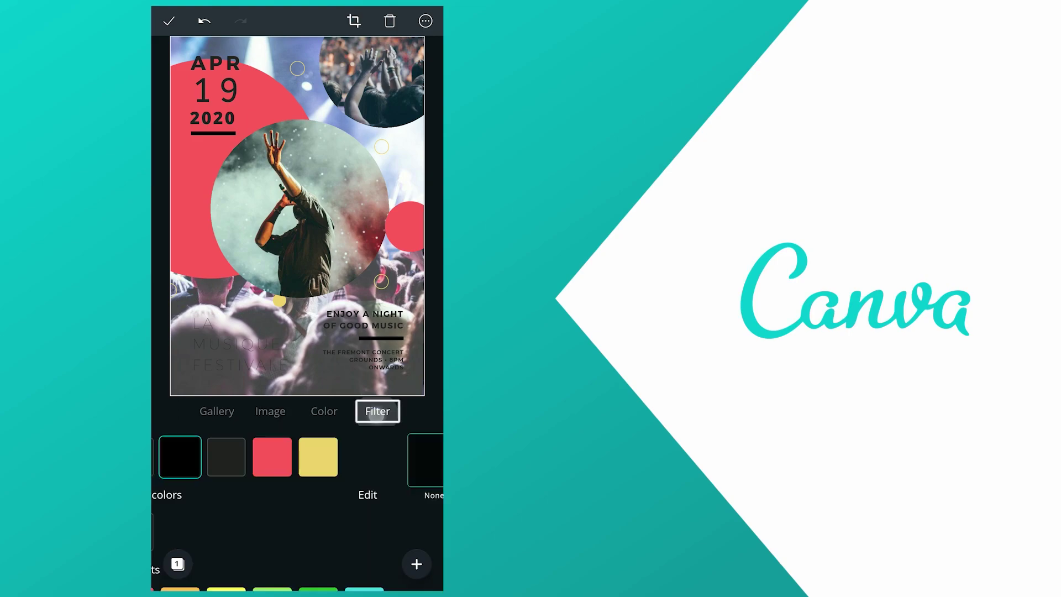
{"action": "left_click_drag", "start_coordinate": [386, 460], "coordinate": [166, 459]}
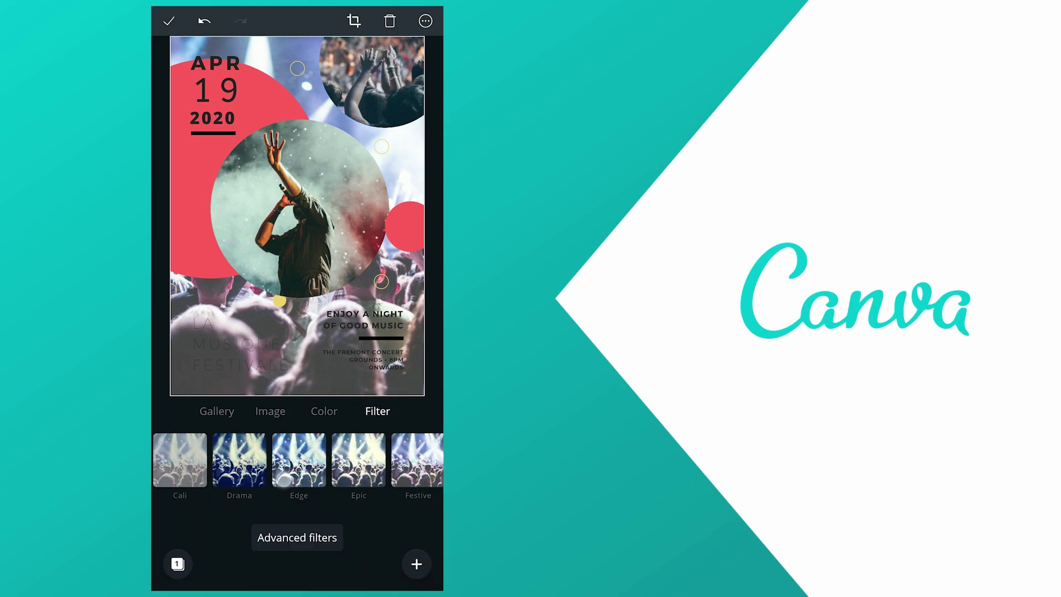
{"action": "left_click", "coordinate": [323, 460]}
{"action": "left_click_drag", "start_coordinate": [359, 460], "coordinate": [227, 459]}
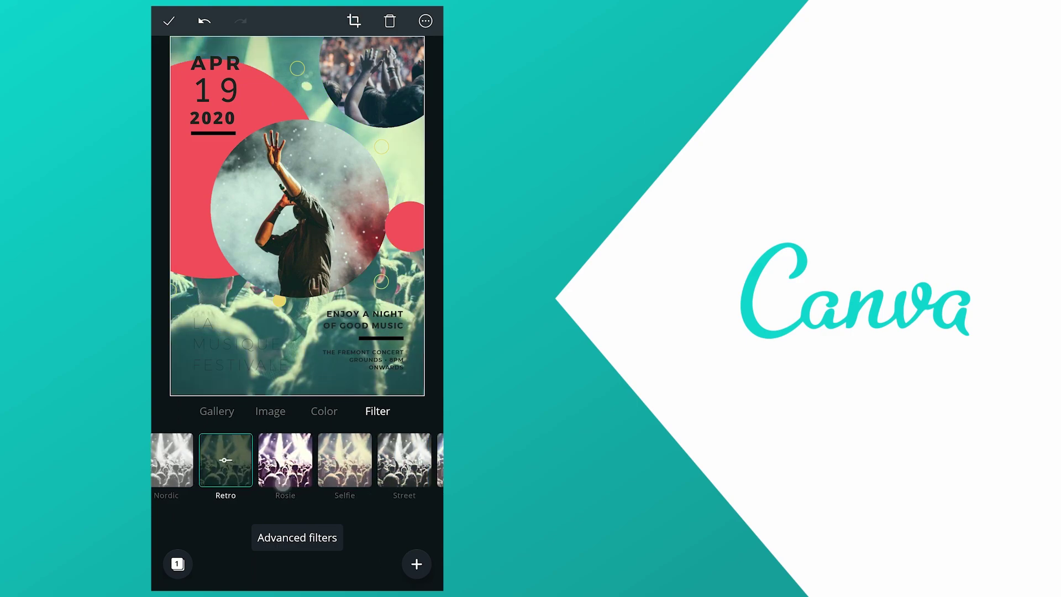
{"action": "left_click", "coordinate": [311, 459]}
{"action": "left_click_drag", "start_coordinate": [386, 460], "coordinate": [277, 459]}
{"action": "left_click", "coordinate": [335, 460]}
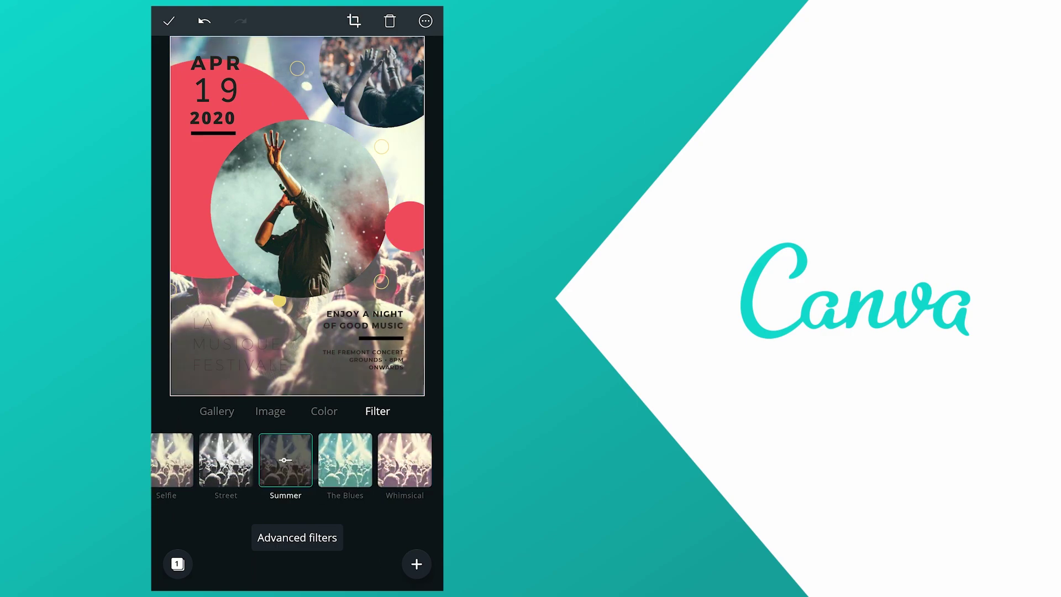
Step: In the advanced adjustments, set Colorize to -57 and Blur to 39
{"action": "left_click", "coordinate": [297, 537]}
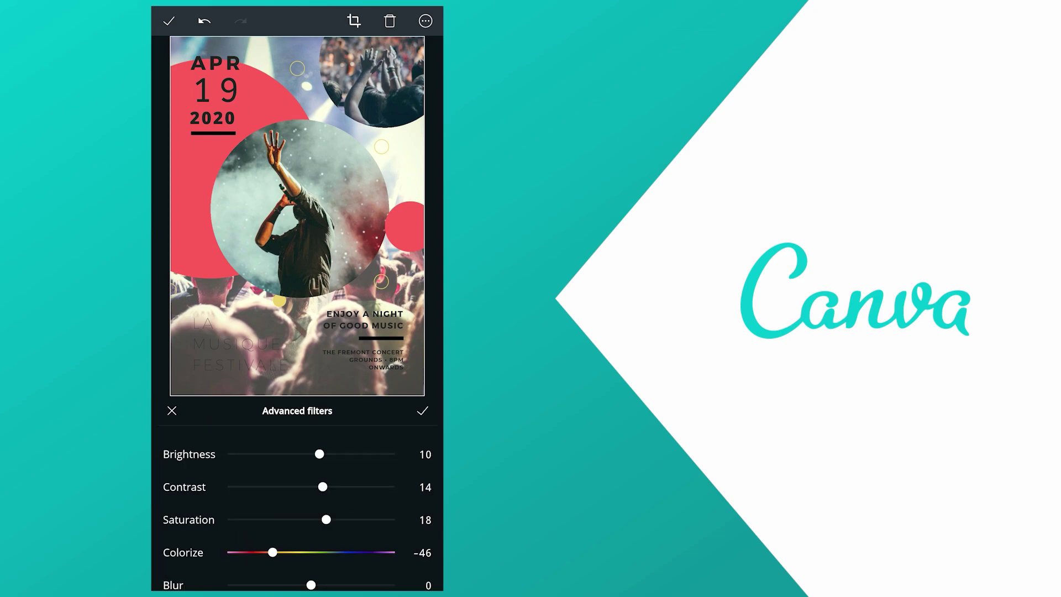
{"action": "left_click_drag", "start_coordinate": [393, 451], "coordinate": [416, 376]}
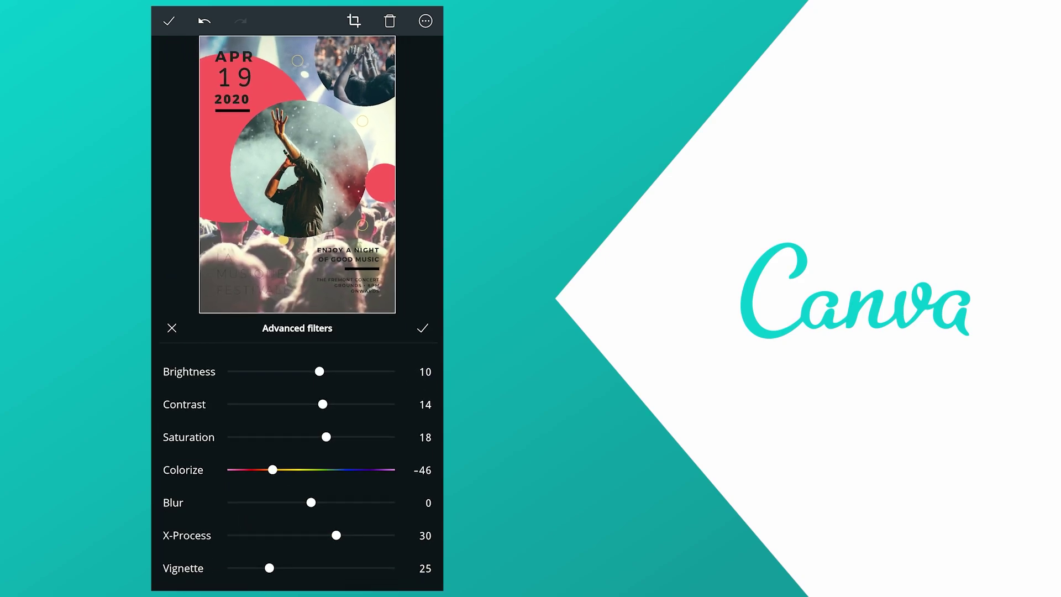
{"action": "left_click_drag", "start_coordinate": [372, 417], "coordinate": [399, 360]}
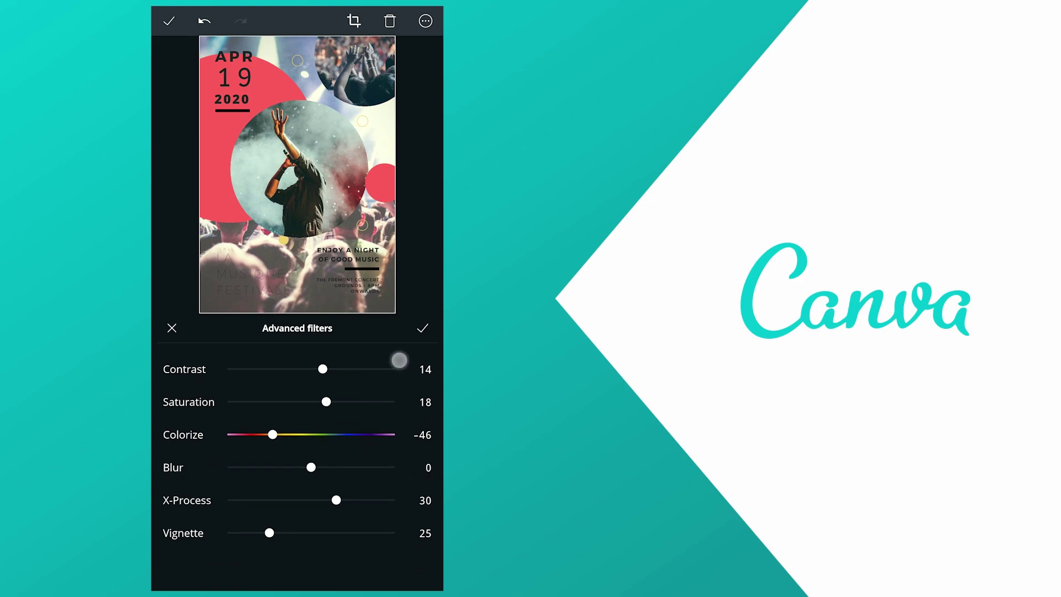
{"action": "mouse_move", "coordinate": [273, 434]}
{"action": "left_mouse_down"}
{"action": "mouse_move", "coordinate": [303, 434]}
{"action": "mouse_move", "coordinate": [263, 434]}
{"action": "left_mouse_up"}
{"action": "mouse_move", "coordinate": [311, 467]}
{"action": "left_mouse_down"}
{"action": "mouse_move", "coordinate": [343, 467]}
{"action": "mouse_move", "coordinate": [329, 467]}
{"action": "left_mouse_up"}
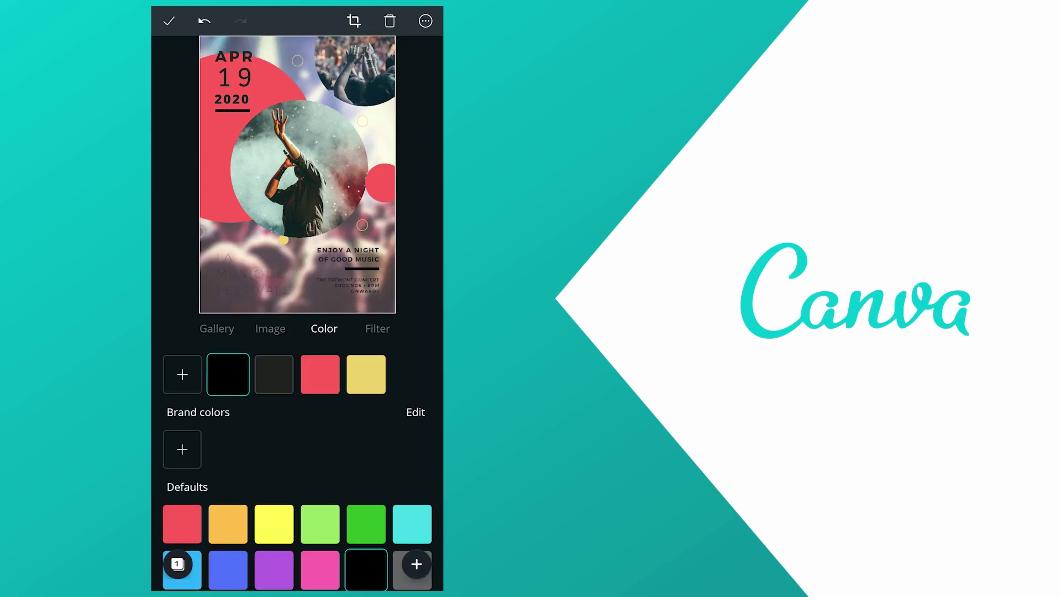
Step: Turn the ENJOY A NIGHT OF GOOD MUSIC line and the Fremont concert details white
{"action": "left_click", "coordinate": [364, 320]}
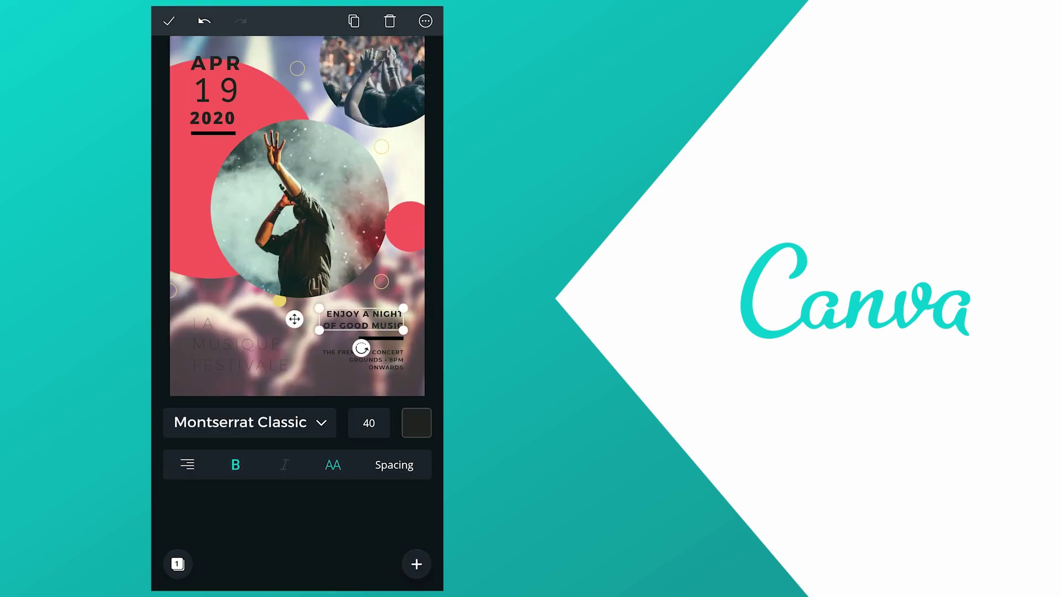
{"action": "left_click", "coordinate": [415, 422]}
{"action": "left_click_drag", "start_coordinate": [331, 475], "coordinate": [331, 332]}
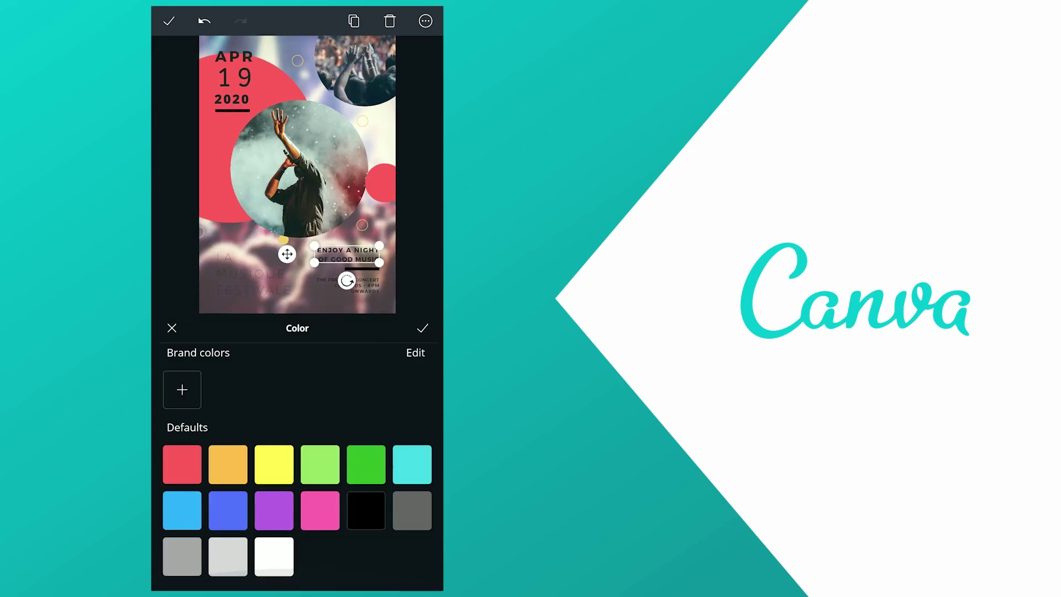
{"action": "left_click", "coordinate": [274, 556]}
{"action": "left_click", "coordinate": [429, 249]}
{"action": "left_click", "coordinate": [383, 362]}
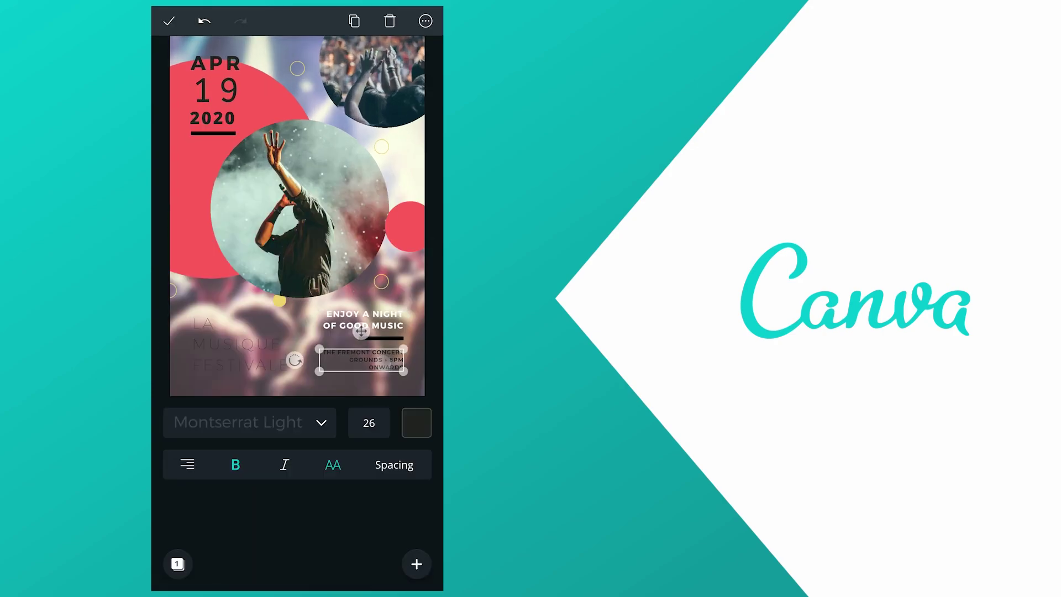
{"action": "left_click", "coordinate": [415, 421]}
{"action": "left_click", "coordinate": [321, 456]}
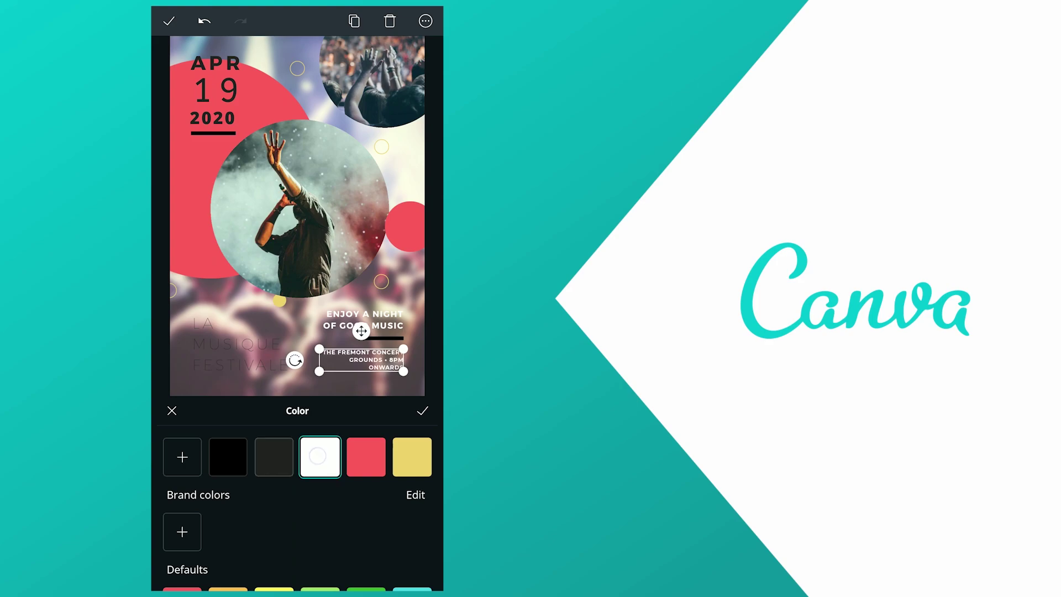
{"action": "left_click", "coordinate": [430, 328]}
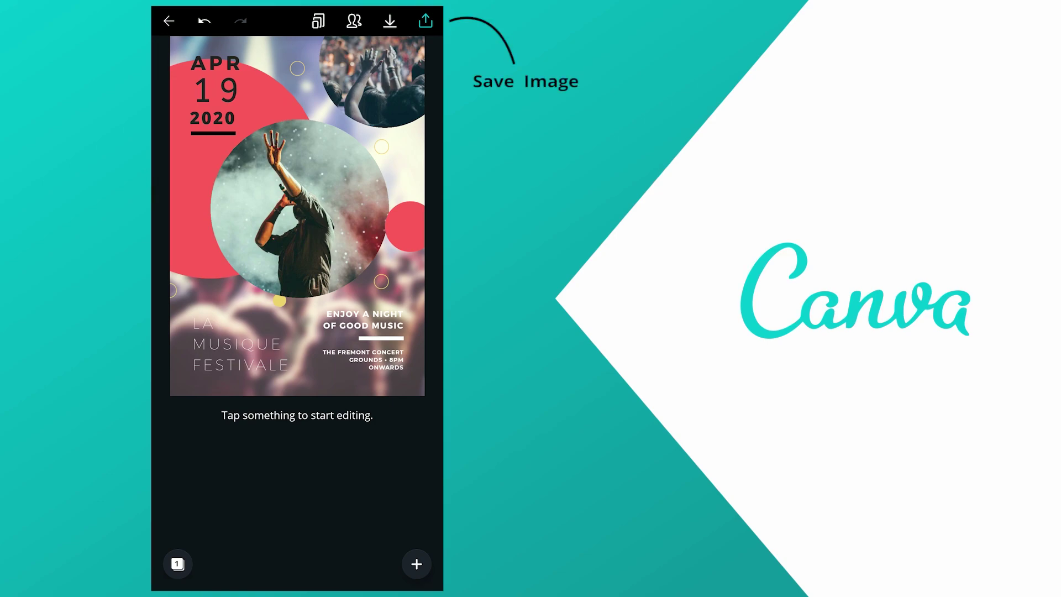
Step: Save the finished poster to the device as an image from the share menu
{"action": "left_click", "coordinate": [425, 21]}
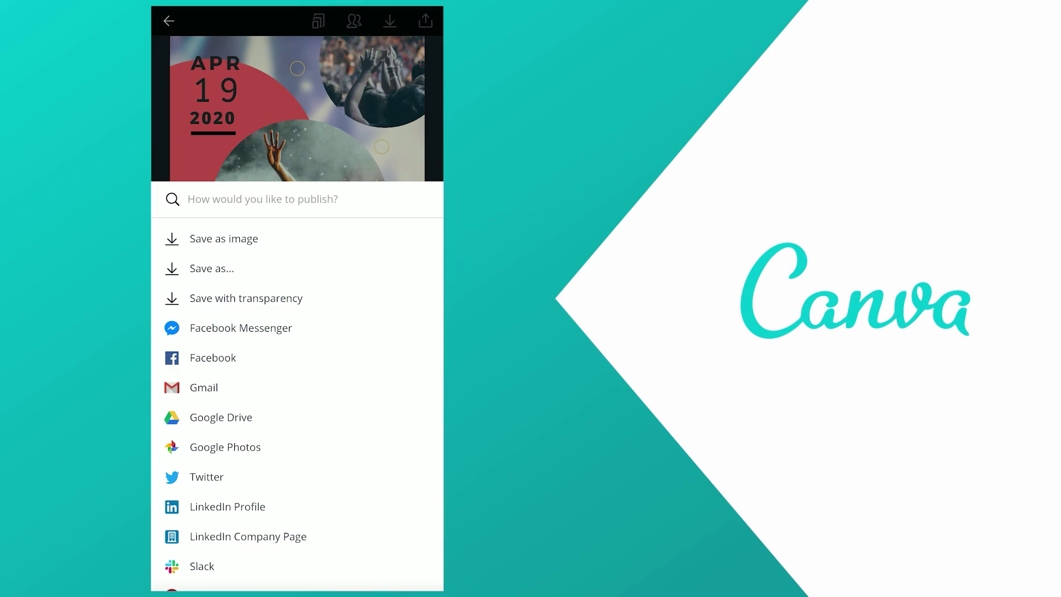
{"action": "scroll", "coordinate": [366, 442], "scroll_direction": "down", "scroll_amount": 3}
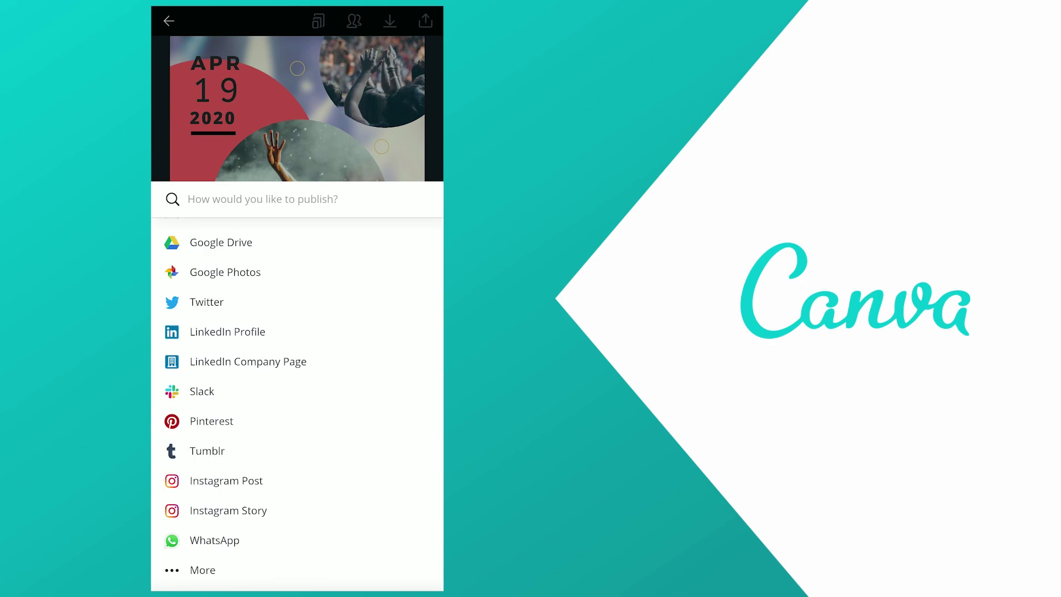
{"action": "scroll", "coordinate": [362, 429], "scroll_direction": "up", "scroll_amount": 3}
{"action": "scroll", "coordinate": [363, 386], "scroll_direction": "down", "scroll_amount": 3}
{"action": "scroll", "coordinate": [366, 348], "scroll_direction": "up", "scroll_amount": 3}
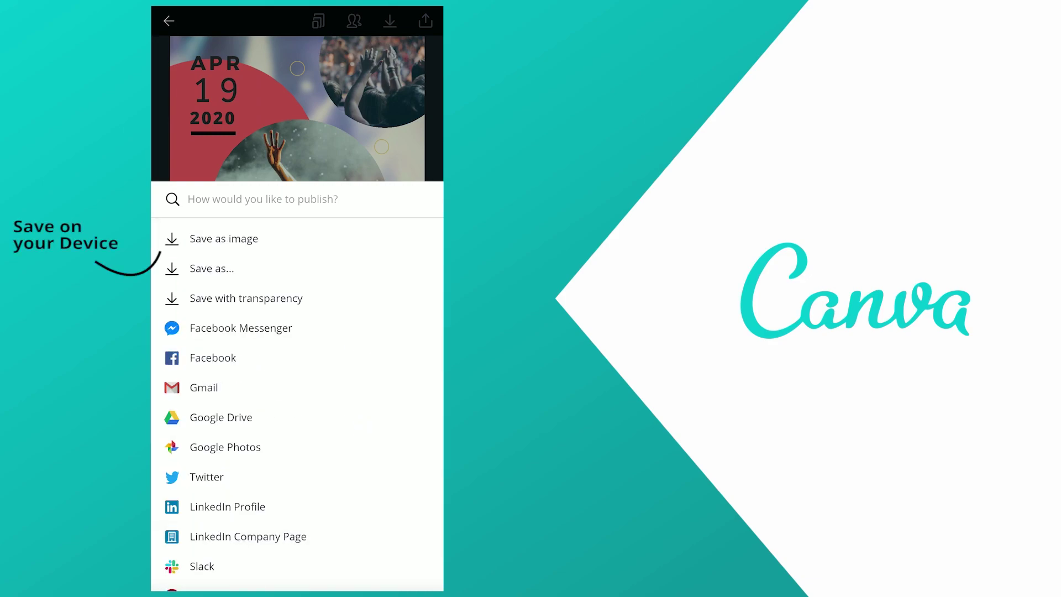
{"action": "left_click", "coordinate": [290, 236]}
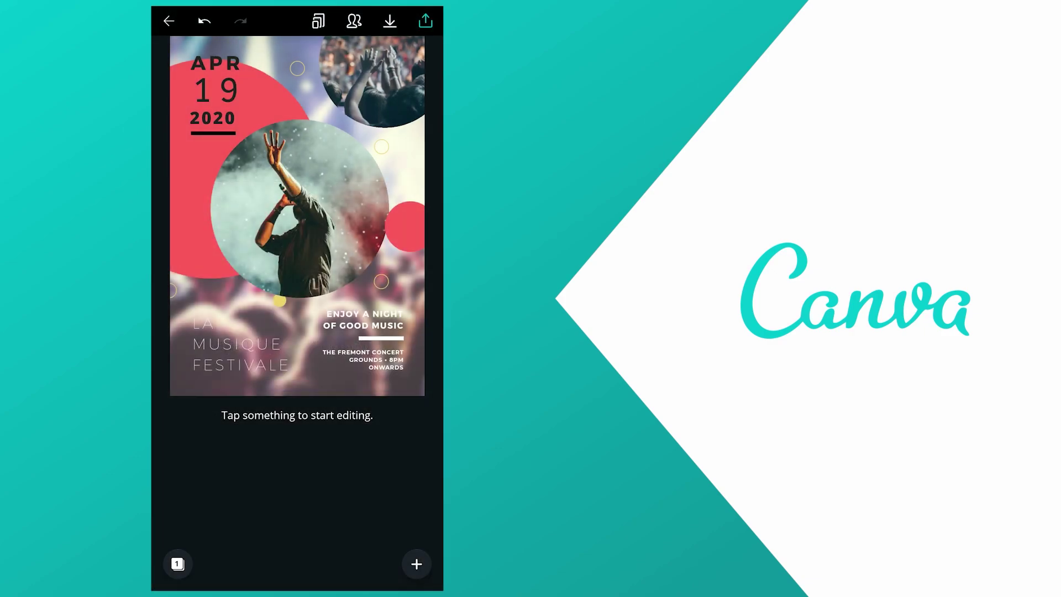
{"action": "left_click", "coordinate": [319, 453]}
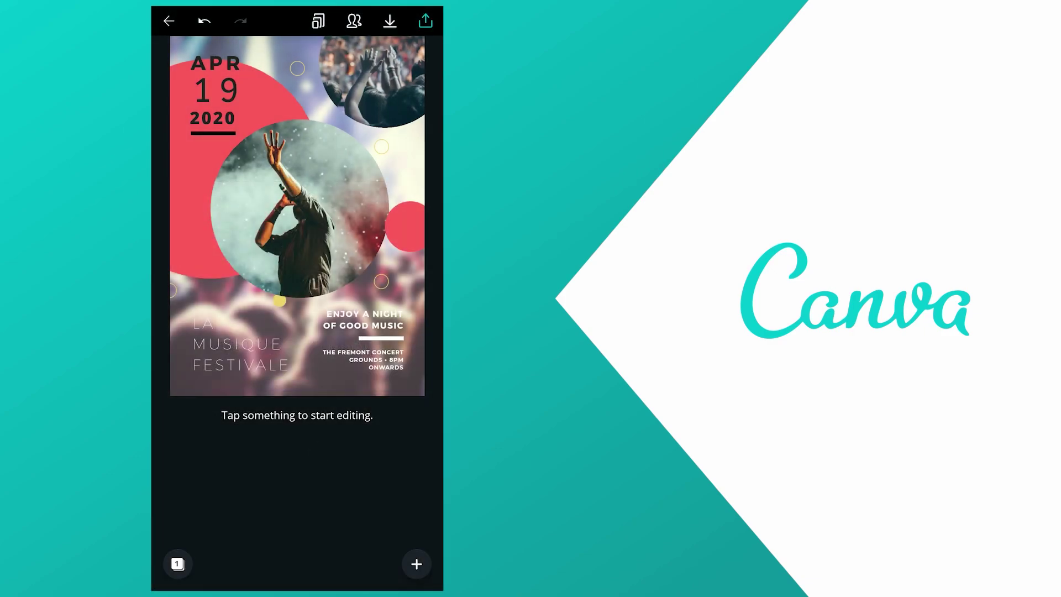